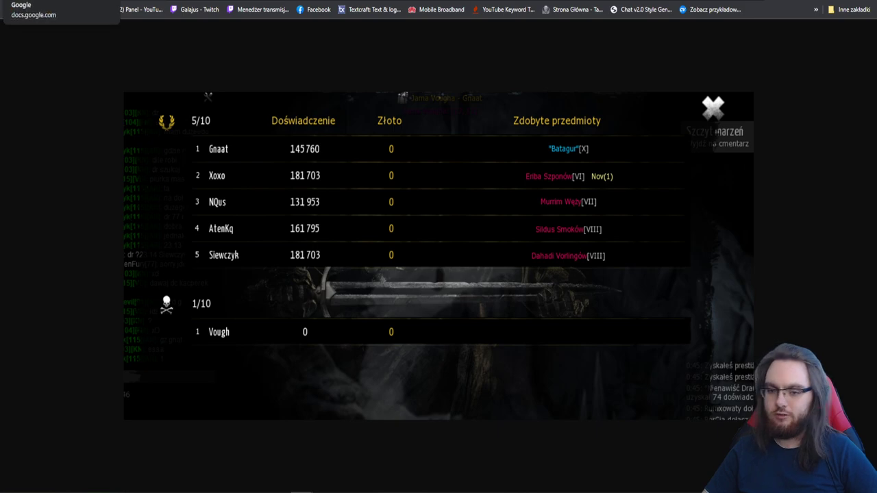
- Switch to the "Farma synergetyków" spreadsheet and examine the counts from Altabar to Gilladany in the "Nazwa Synga" summary table
left_click(60, 0)
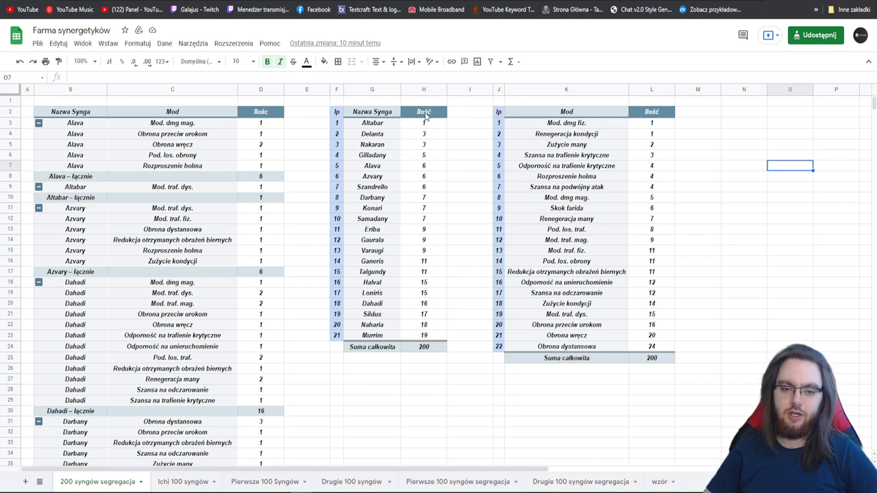
left_click(390, 147)
left_click(376, 124)
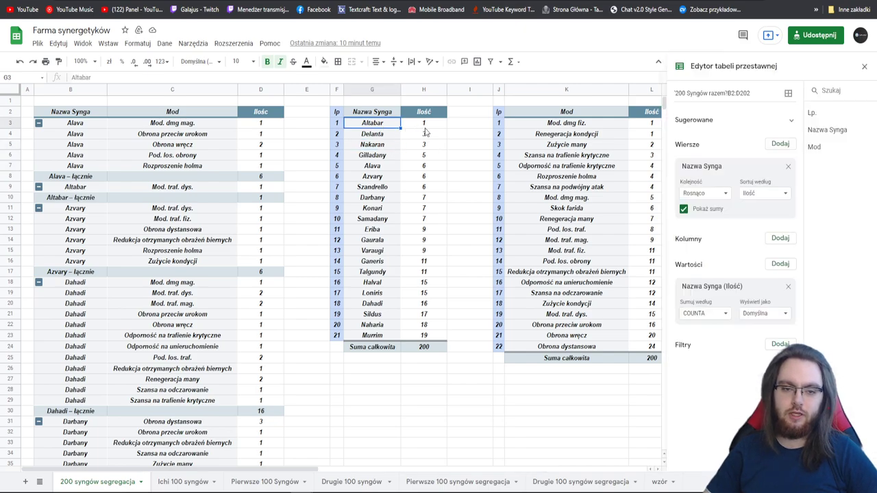
left_click(424, 125)
left_click(428, 156)
left_click(427, 145)
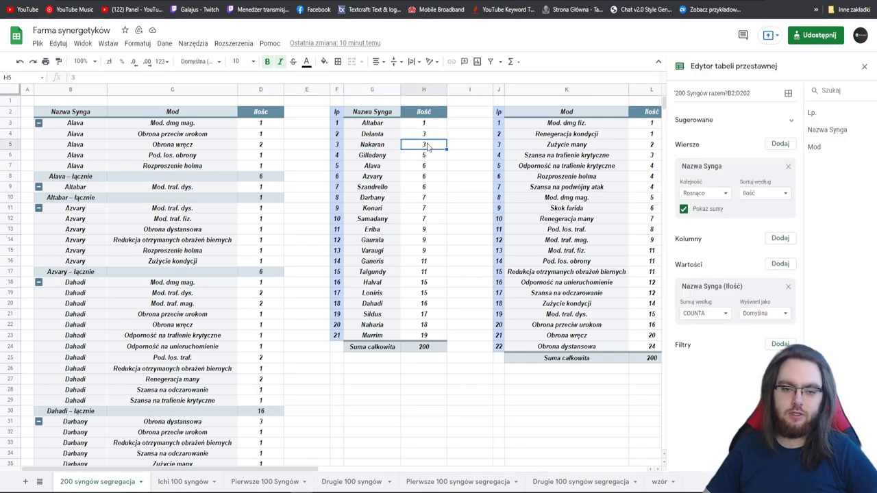
left_click(396, 137)
left_click(424, 137)
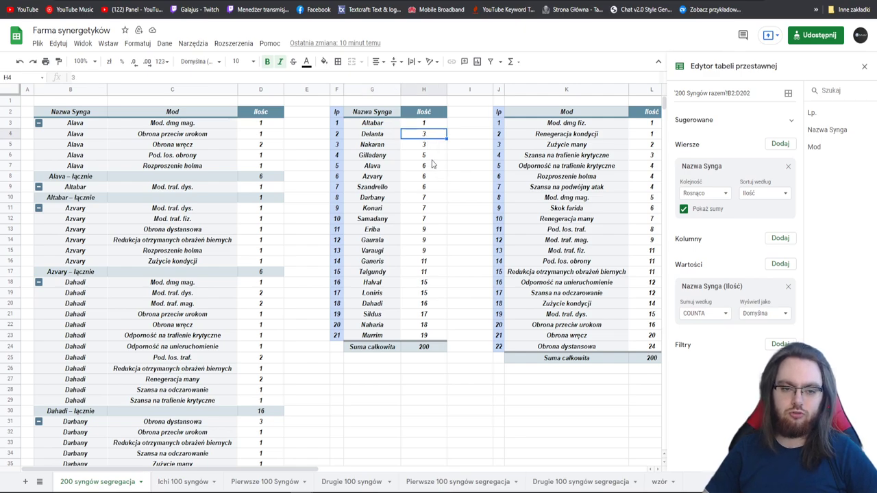
left_click(427, 158)
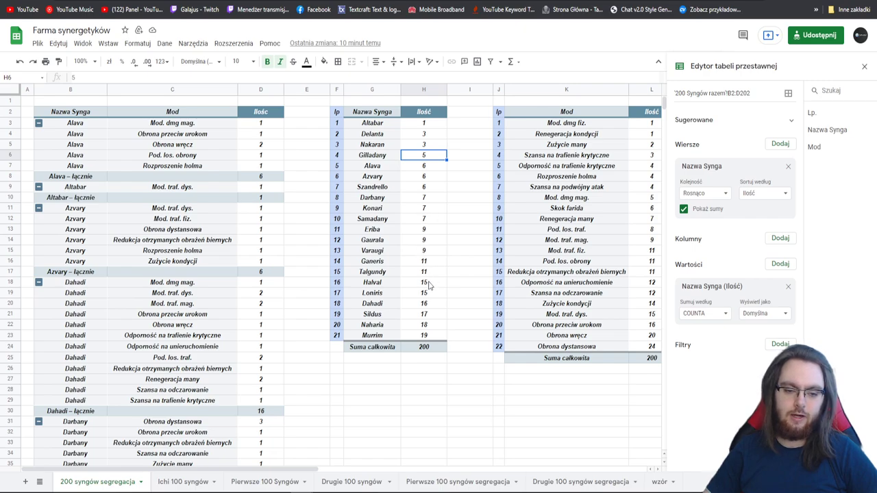
- Compare Murrim's count with the names and counts of the first three synergetics, Altabar to Nakaran
left_click(425, 338)
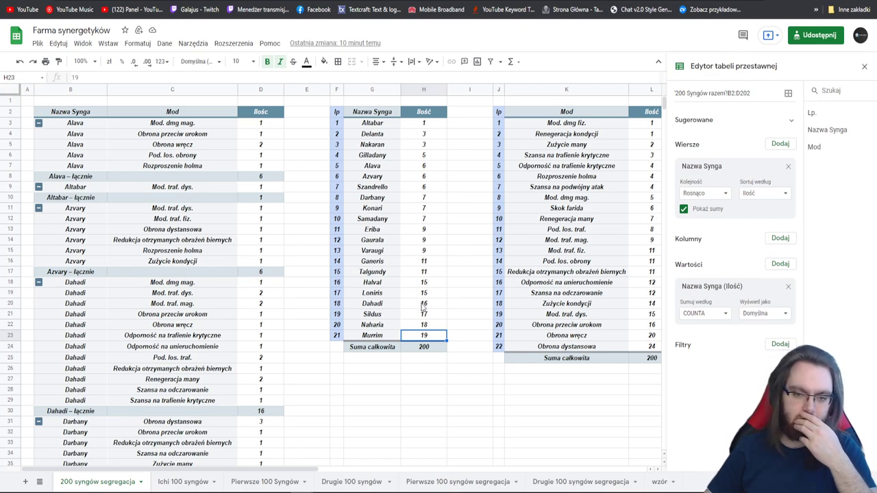
left_click(378, 146)
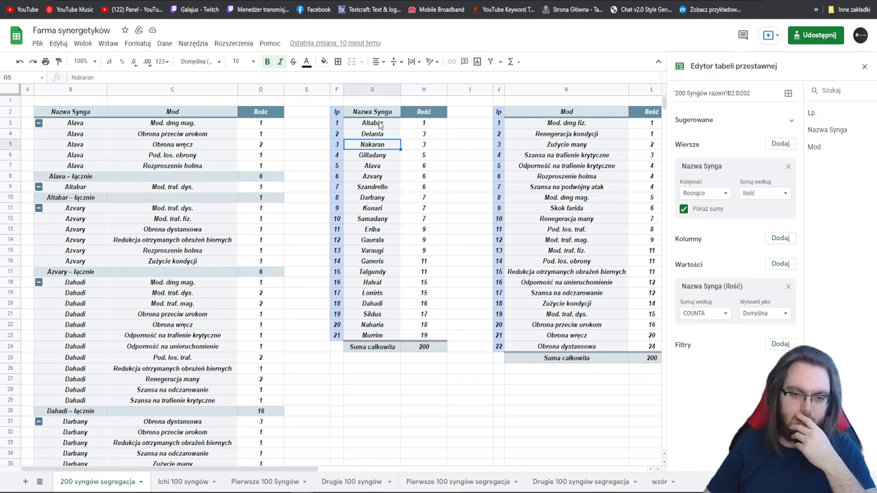
left_click(382, 124)
left_click(423, 148)
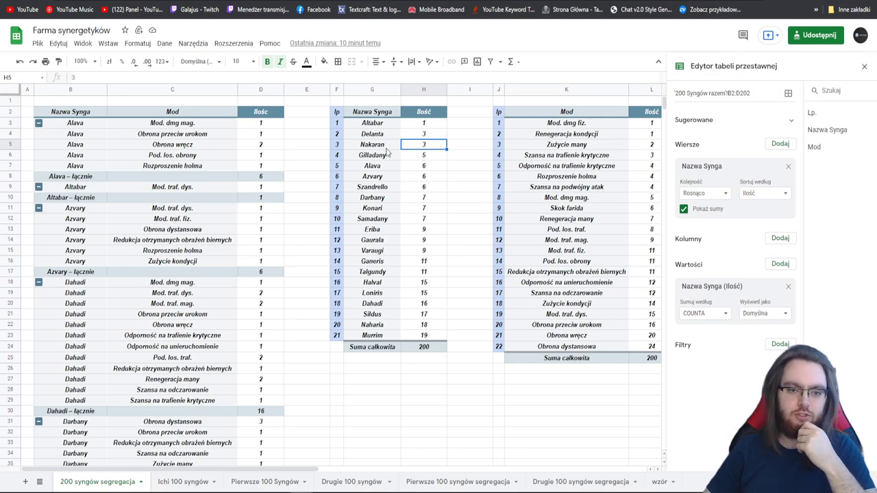
left_click(376, 126)
left_click(379, 147)
left_click(379, 129)
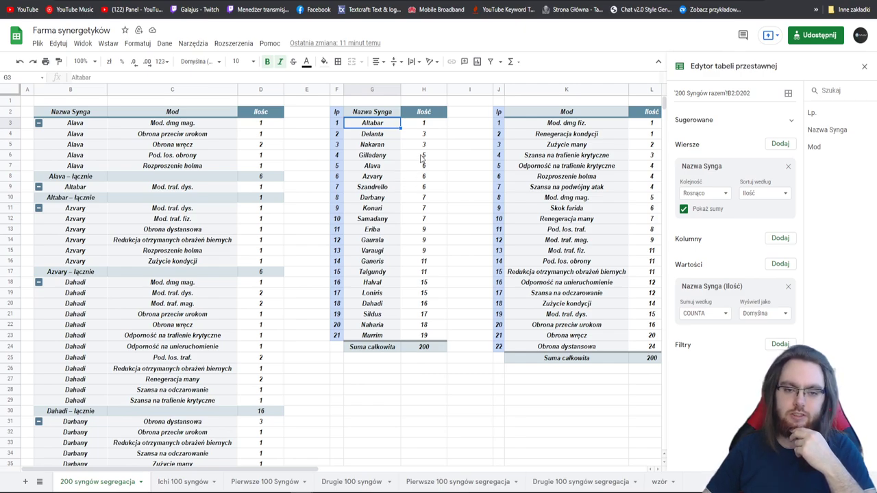
left_click(423, 146)
left_click(421, 125)
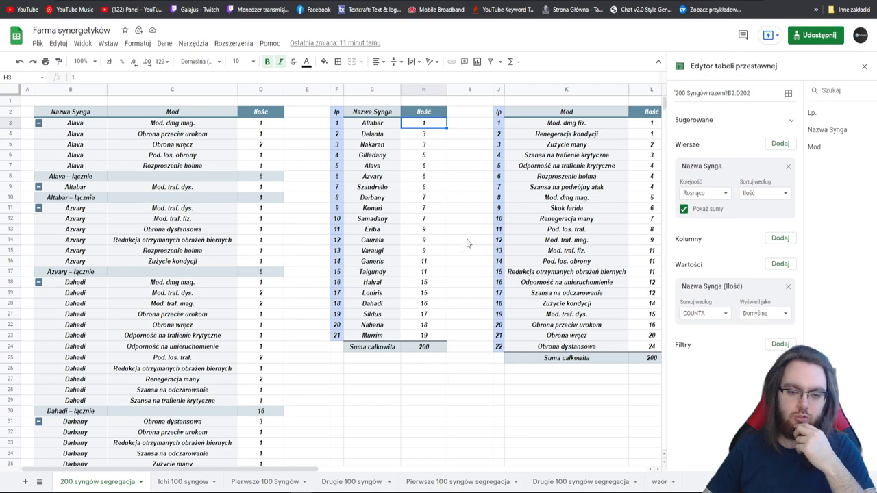
- Examine the highest counts in the synergetics summary, from Loniris down to Murrim
left_click(423, 339)
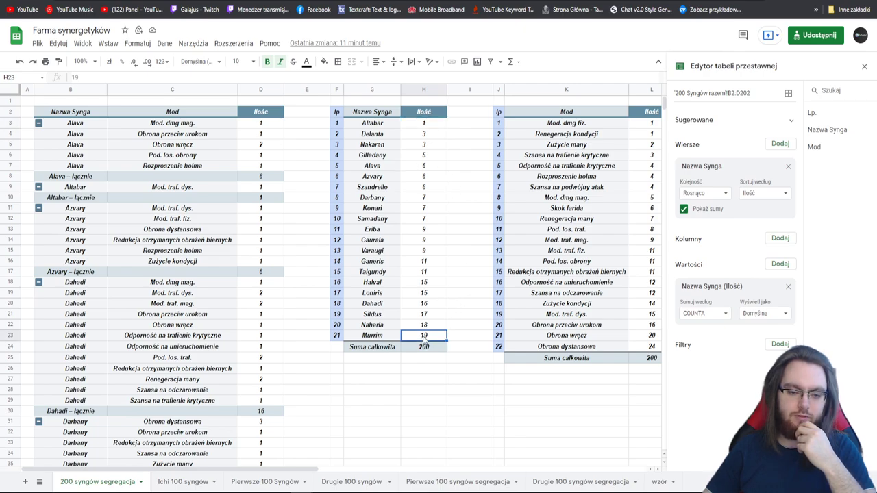
left_click(425, 306)
left_click(424, 337)
left_click(425, 326)
left_click(425, 315)
left_click(425, 337)
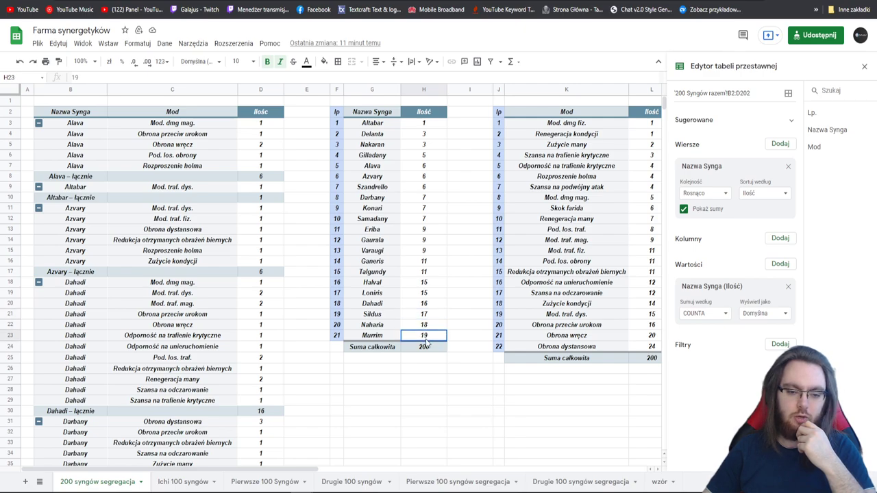
left_click(425, 294)
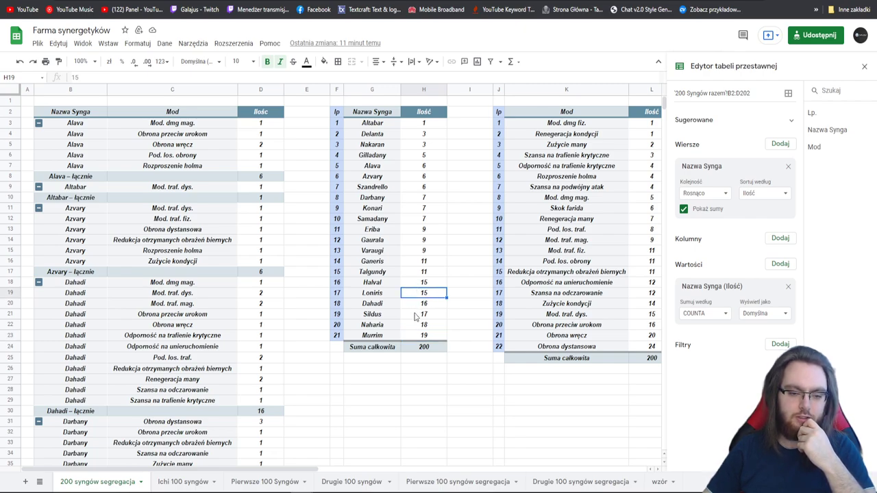
- Go through the synergetic names upward from Naharia, through Sildus, Loniris, Halval and Talgundy, to Ganeris
left_click(377, 327)
left_click(378, 315)
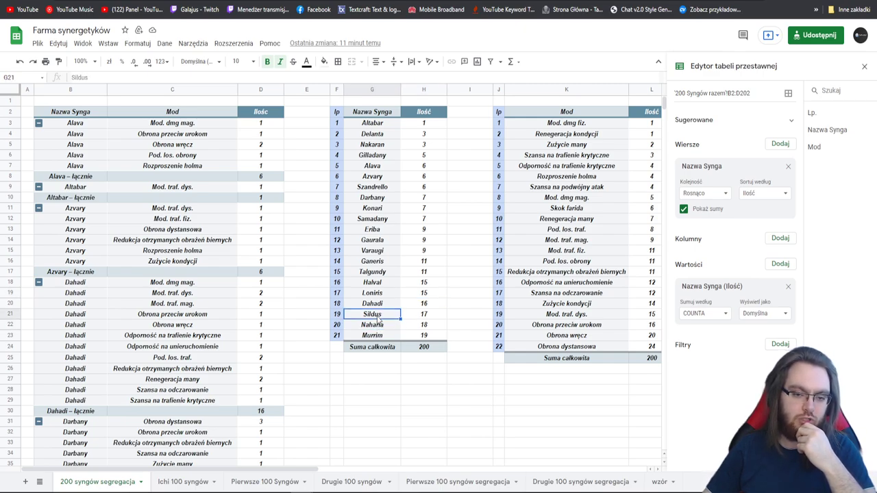
left_click(378, 295)
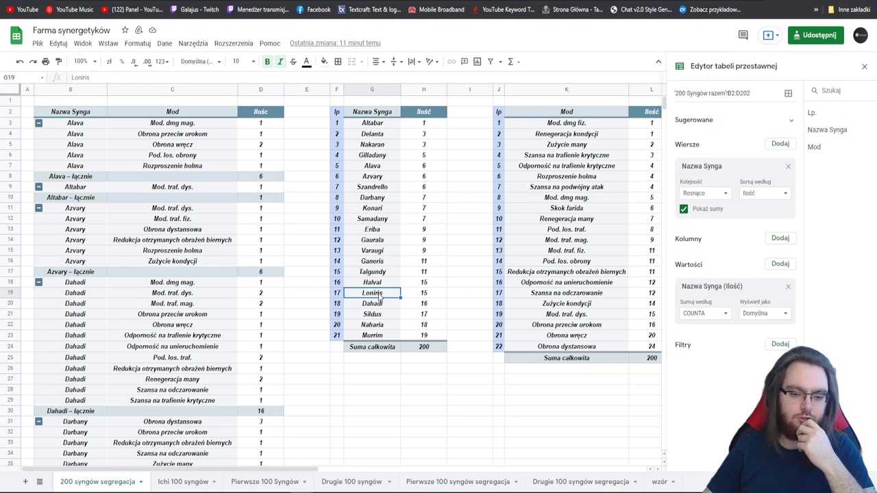
left_click(382, 284)
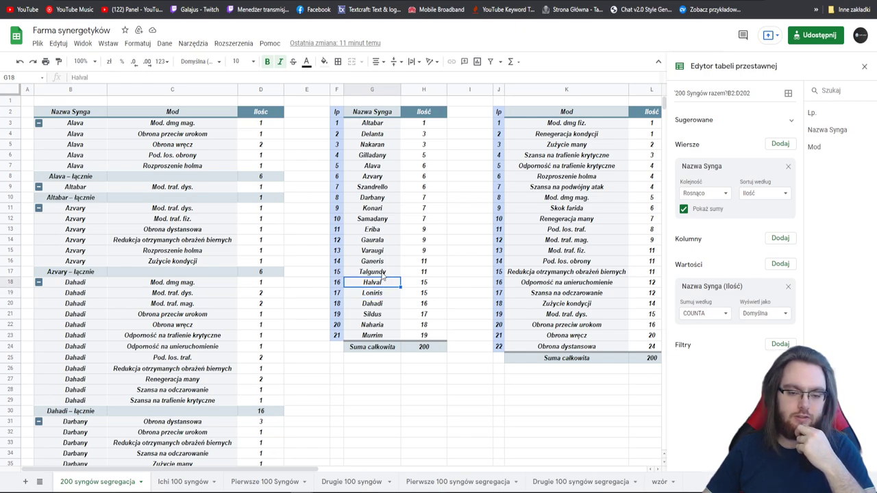
left_click(382, 274)
left_click(379, 263)
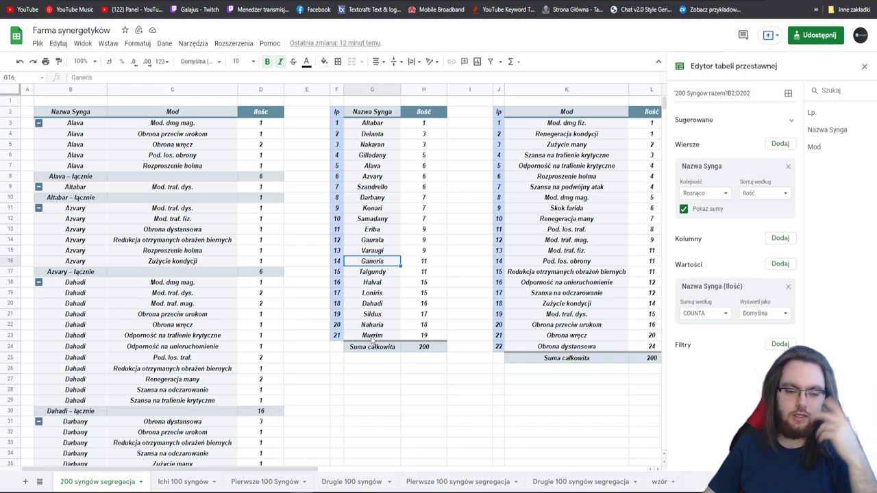
- Compare the Szandrello, Darbany, Naharia, Gilladany, Nakaran, Altabar and Ganeris entries in the synergetics summary
left_click(375, 190)
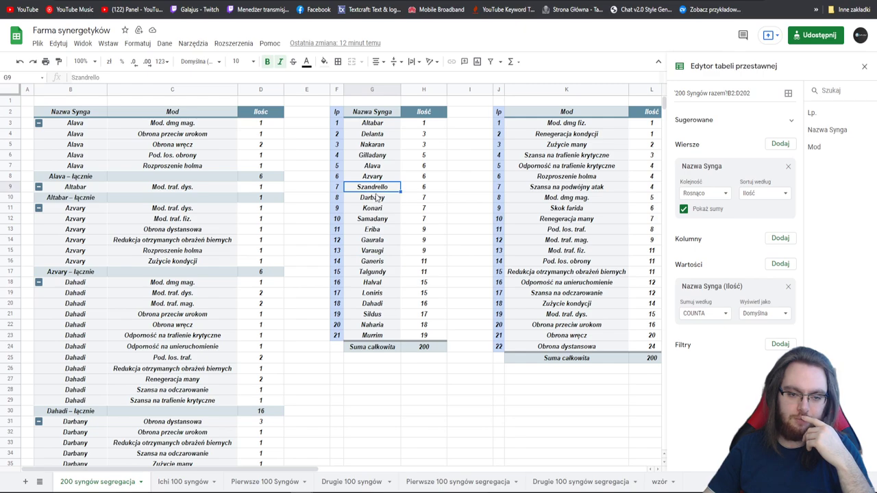
left_click(377, 202)
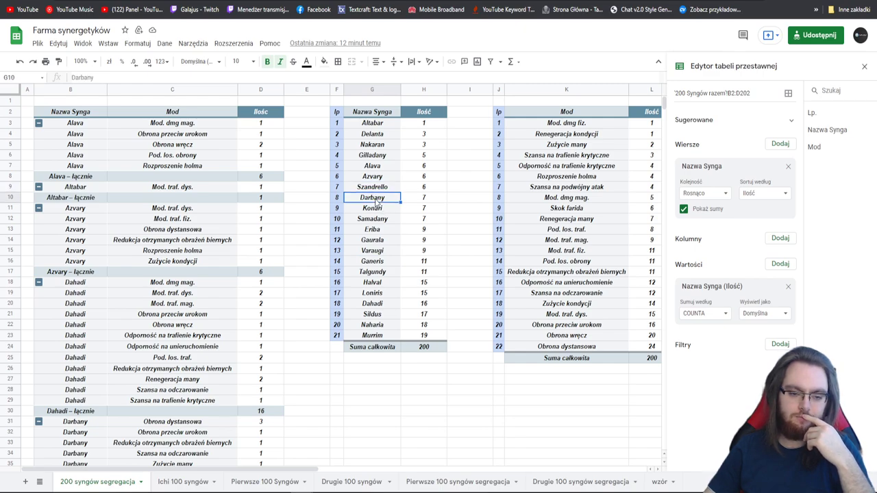
left_click(374, 326)
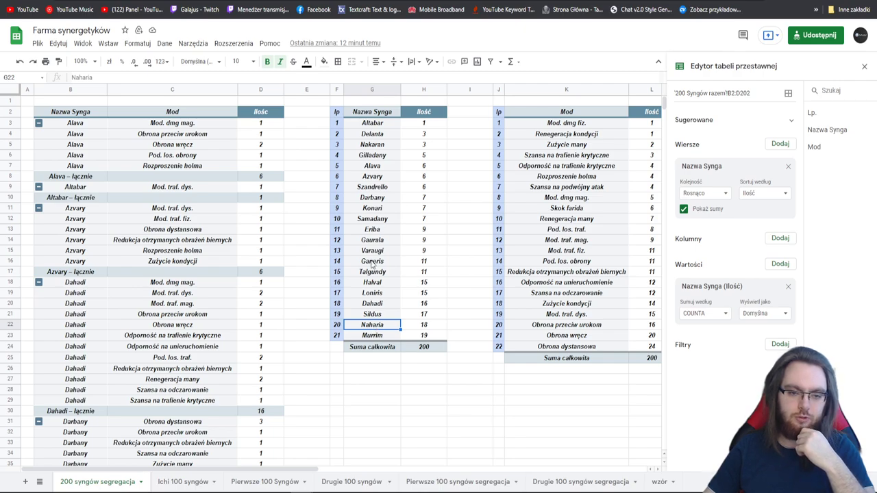
left_click(374, 158)
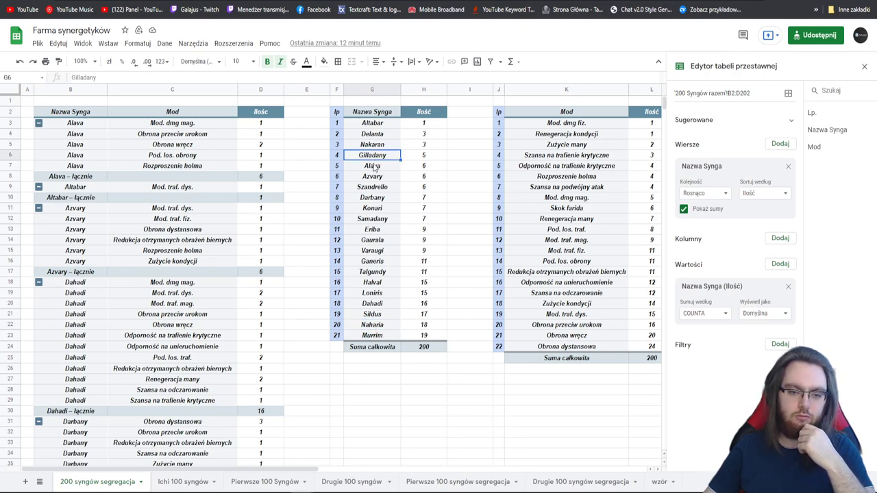
left_click(421, 157)
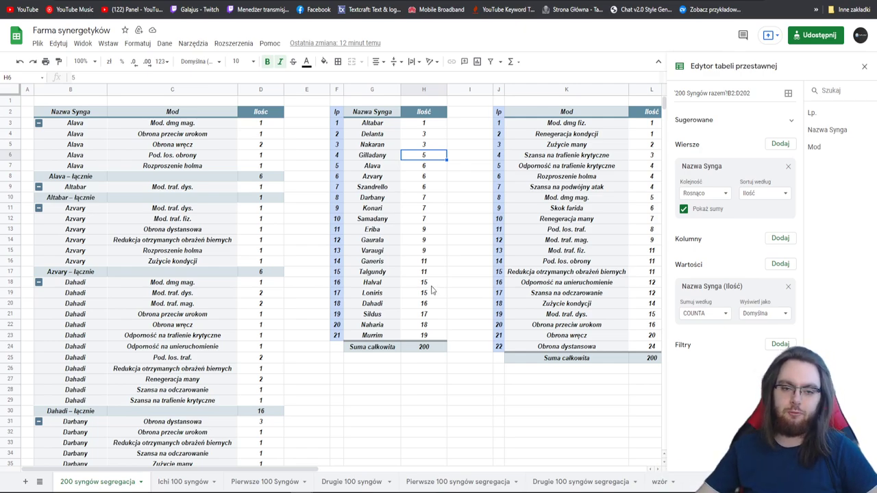
left_click(376, 147)
left_click(375, 124)
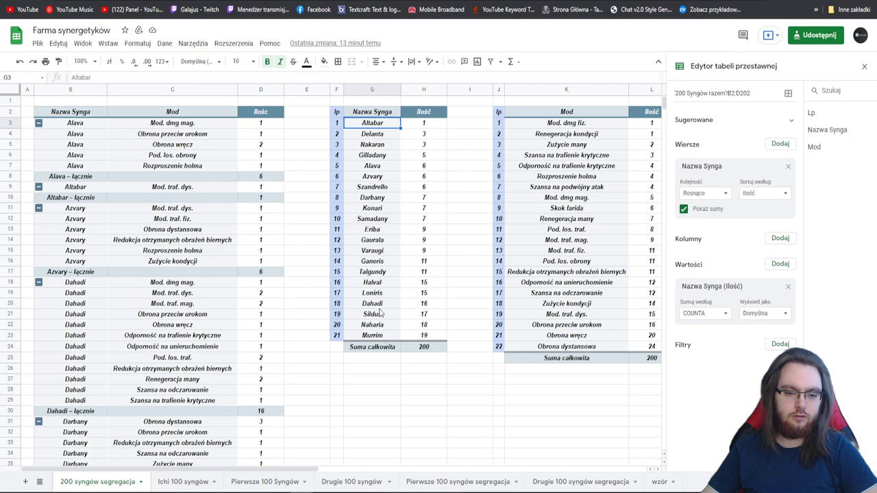
left_click(379, 263)
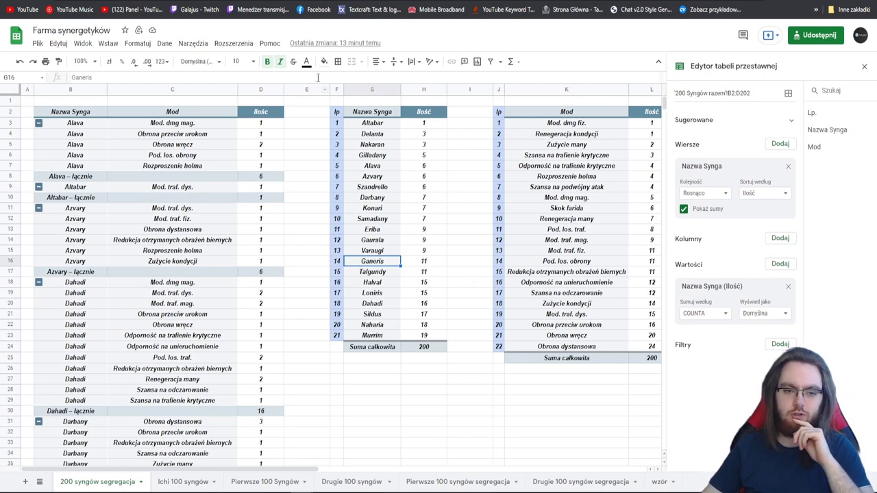
- Highlight all synergetic counts in H3:H23, then check the Altabar and Nakaran entries
left_click(458, 322)
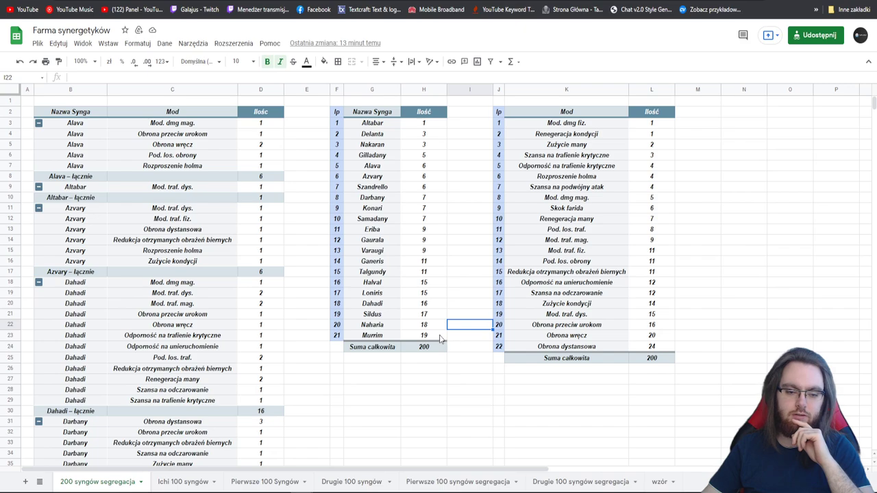
left_click_drag(442, 337, 439, 315)
left_click_drag(435, 270, 431, 122)
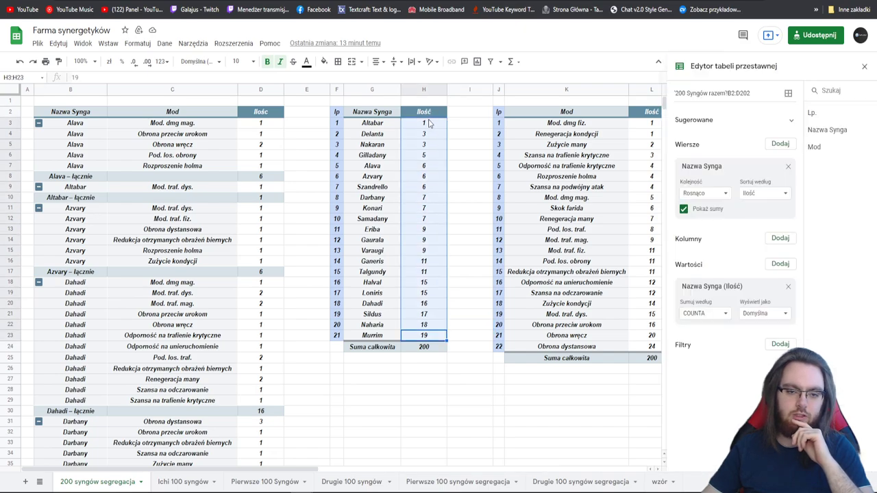
left_click(459, 124)
left_click(366, 128)
left_click(375, 147)
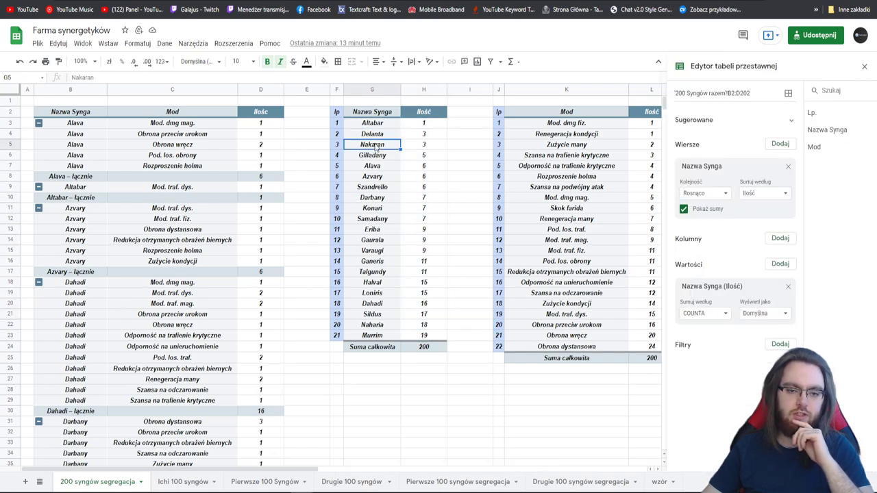
left_click(427, 147)
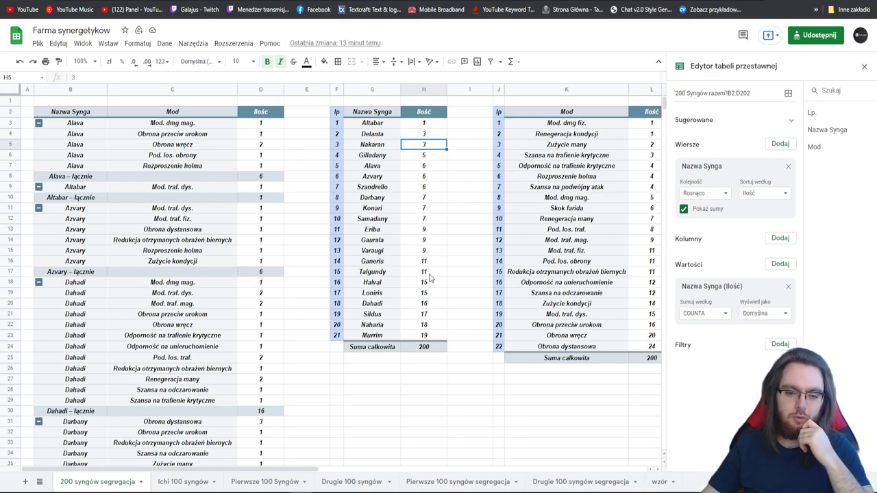
- Check the Murrim, Naharia, Konari and Samadany names, then highlight the counts from Nakaran to Konari
left_click(374, 337)
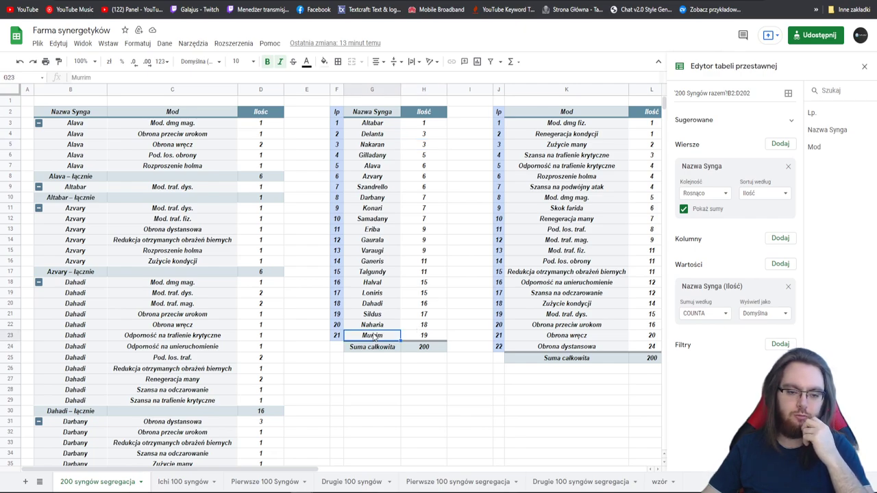
left_click(376, 328)
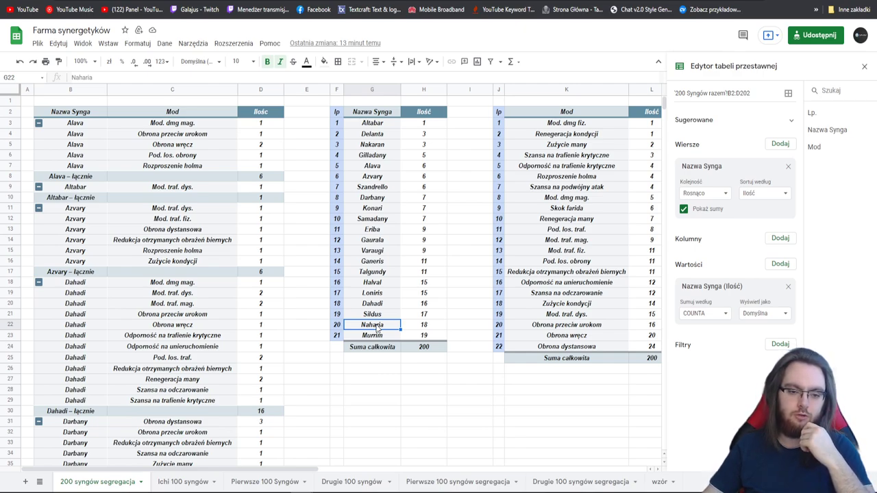
left_click_drag(376, 208, 378, 219)
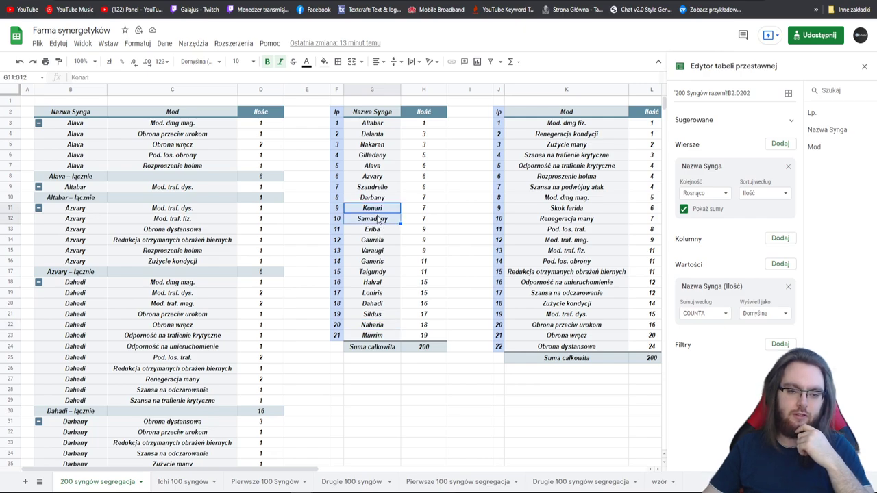
left_click_drag(417, 144, 460, 176)
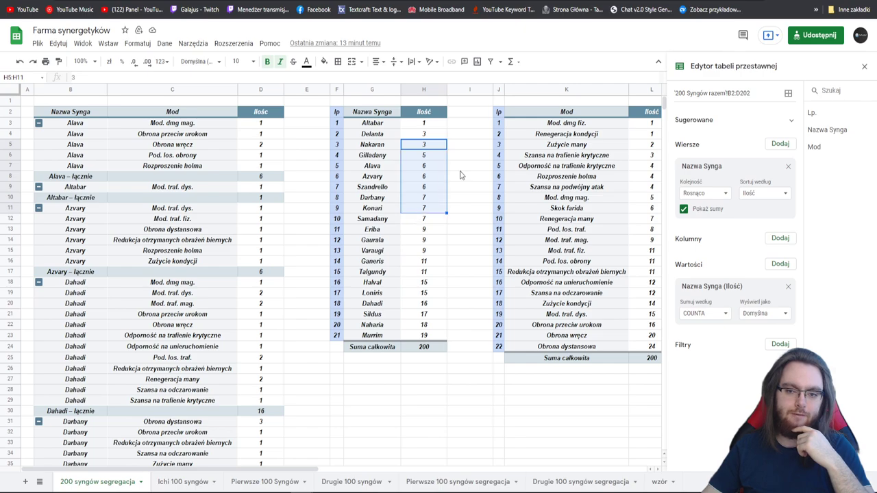
left_click(464, 169)
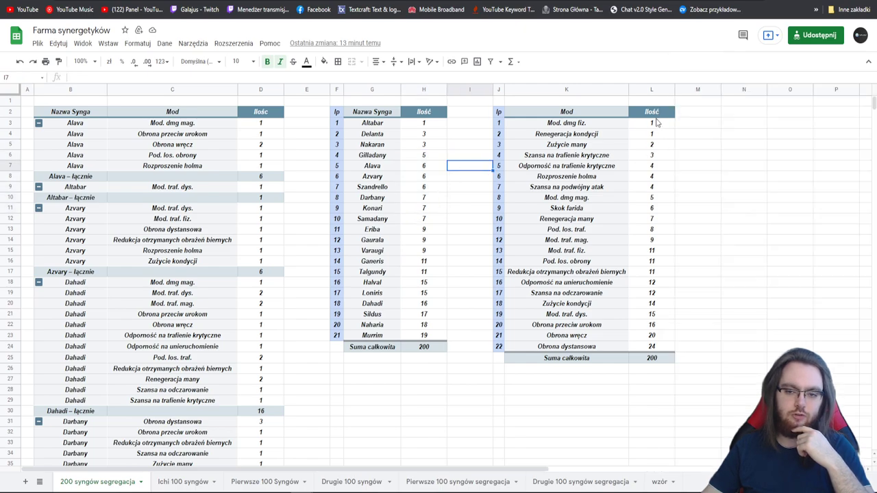
- Review the counts of all 22 modifiers in the "Mod" summary table, L3:L24
left_click_drag(652, 123, 652, 347)
left_click(590, 391)
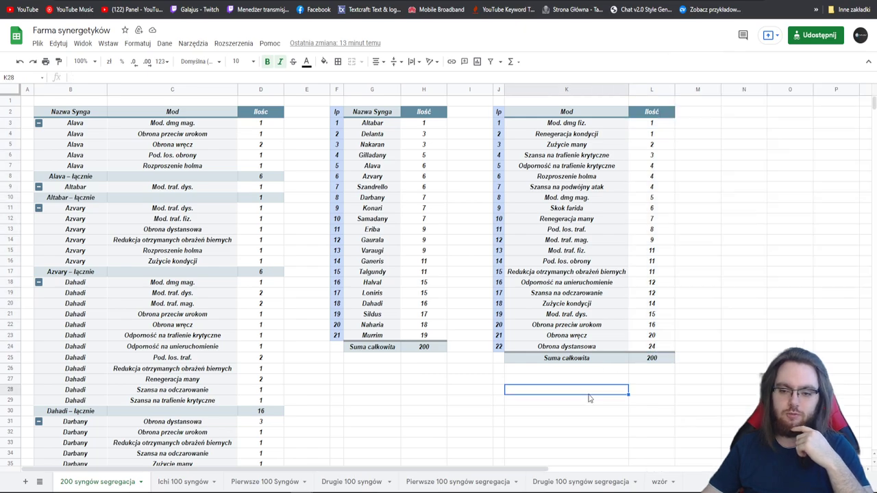
left_click_drag(359, 470, 494, 473)
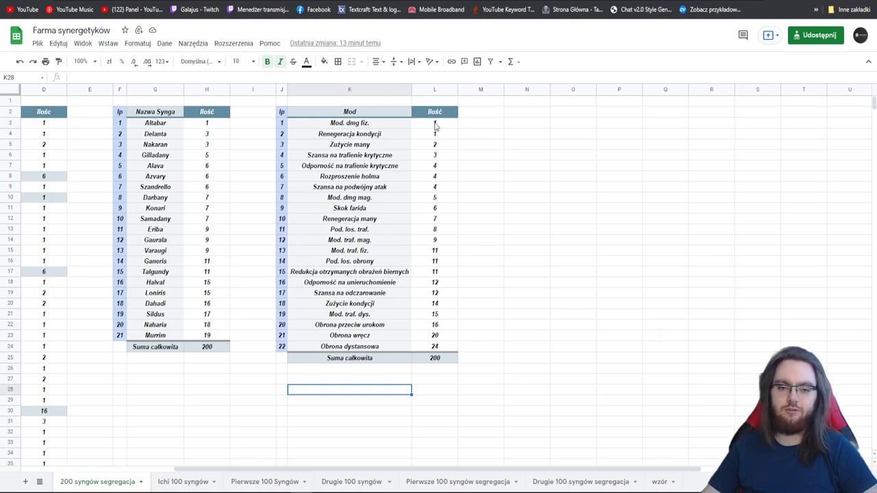
- Check the Mod. dmg fiz., Renegeracja kondycji and Zużycie many entries in the modifier summary table
left_click(435, 125)
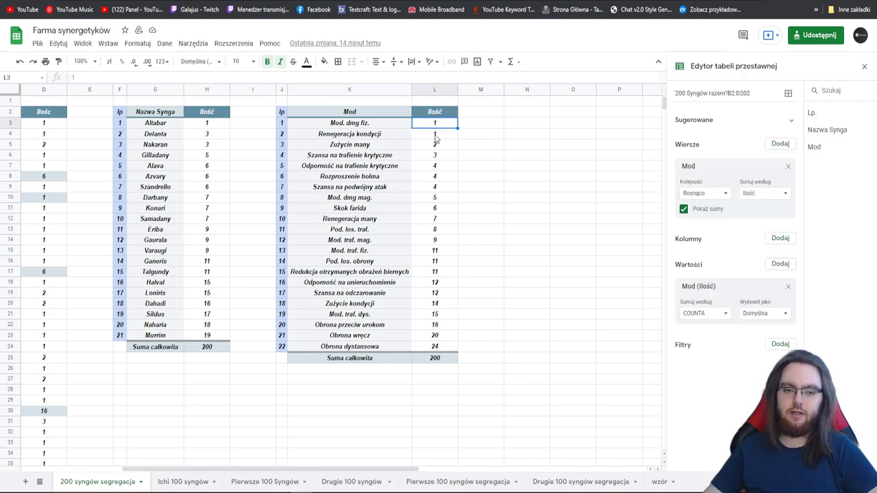
left_click(434, 136)
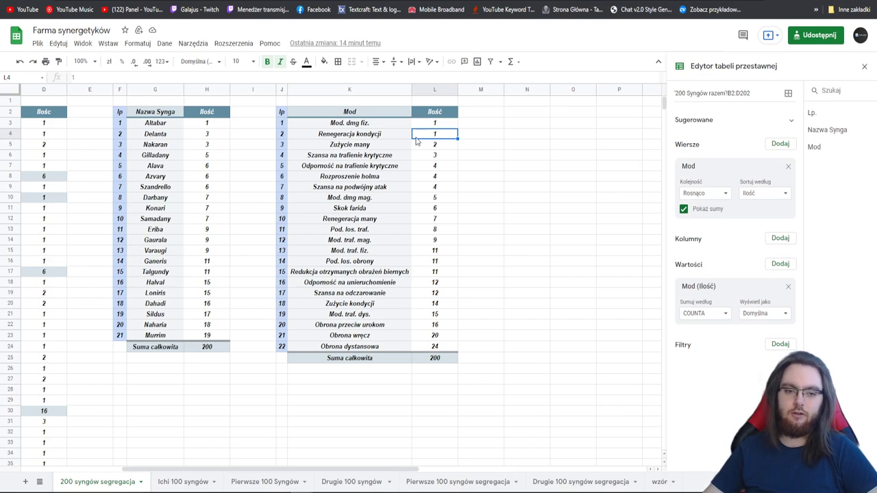
left_click(360, 136)
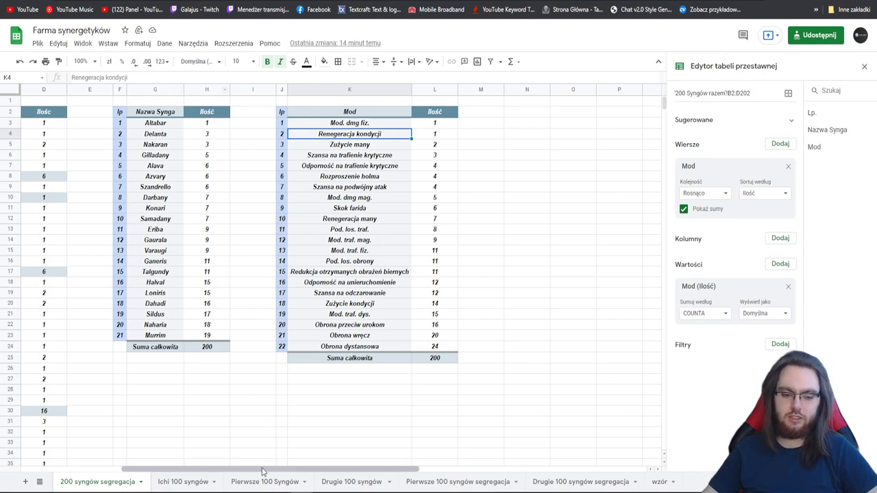
left_click_drag(261, 471, 218, 468)
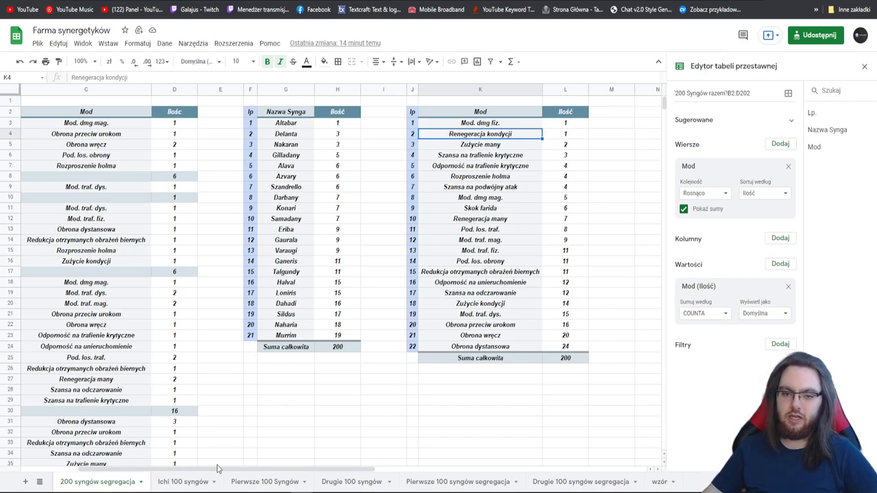
left_click(471, 146)
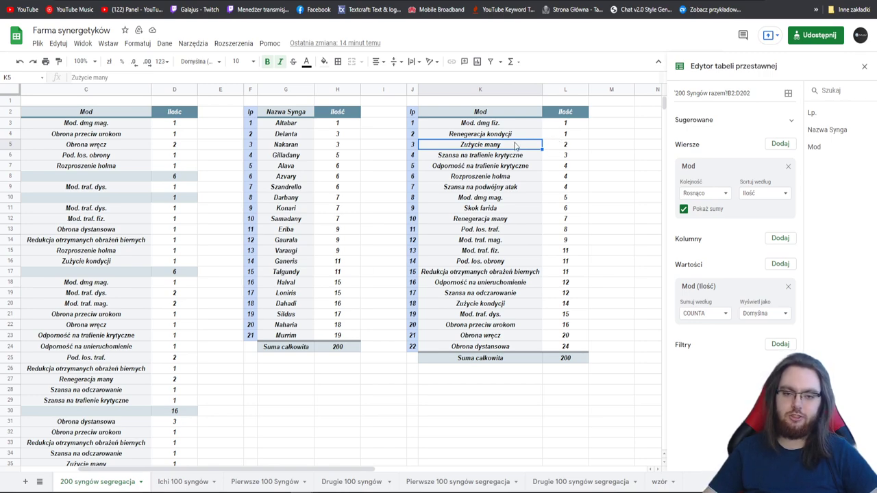
left_click(507, 137)
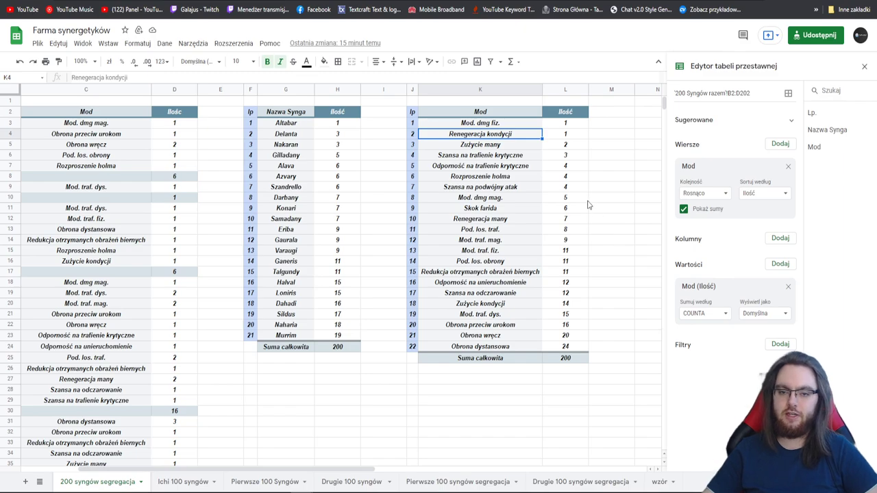
left_click(565, 138)
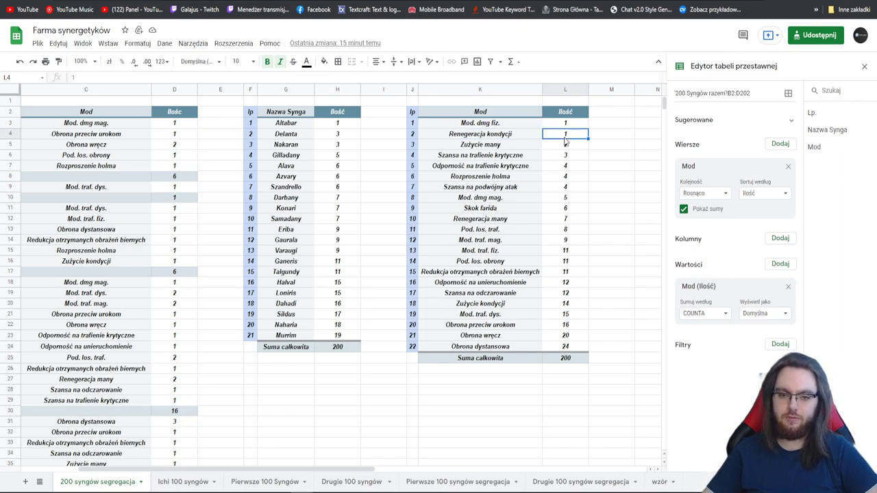
- Check the Mod. dmg fiz. modifier name, switch to the game's character equipment window and return to the spreadsheet
left_click(491, 124)
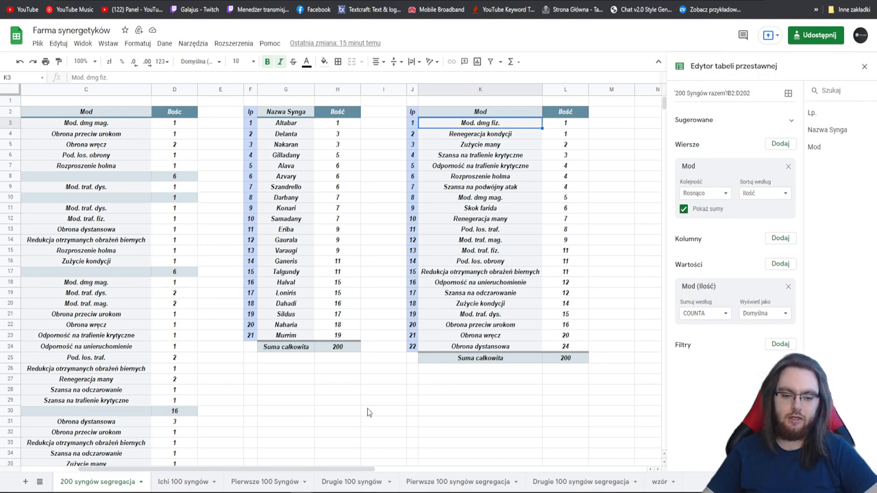
key("alt+Tab")
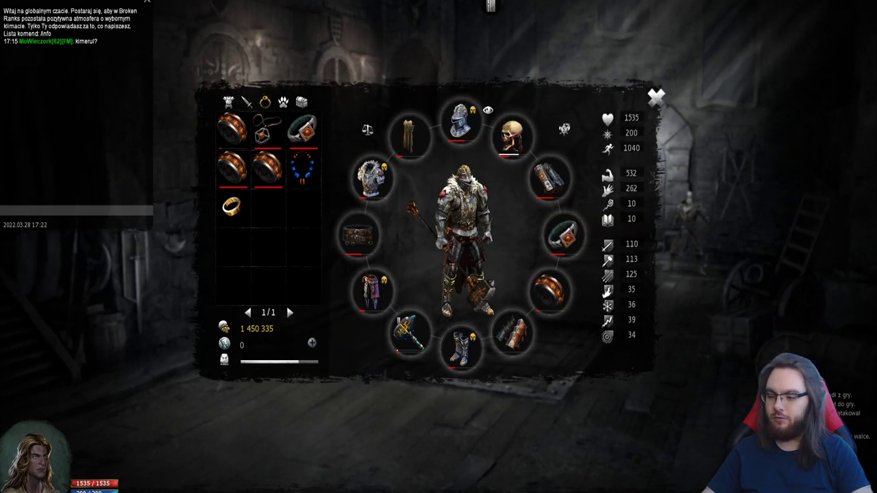
key("alt+Tab")
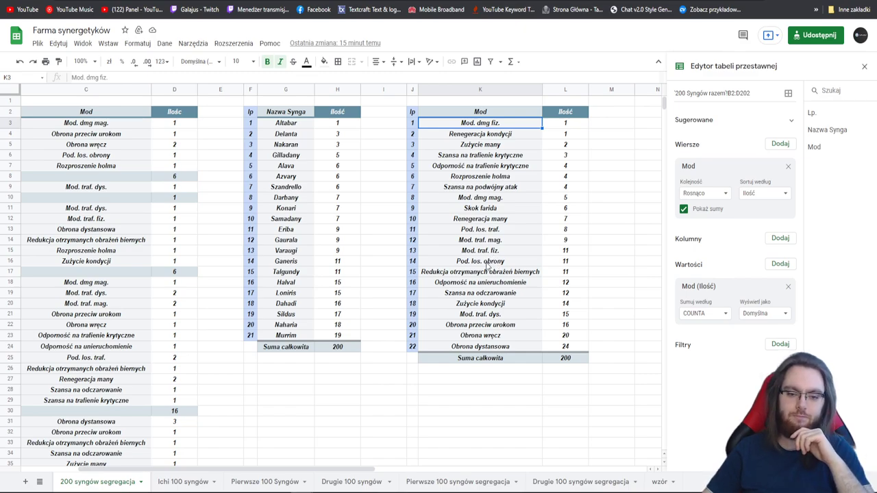
- Check the three Obrona modifiers, highlighting their counts in L22:L24, and switch to the game to view the character's equipment
left_click(493, 349)
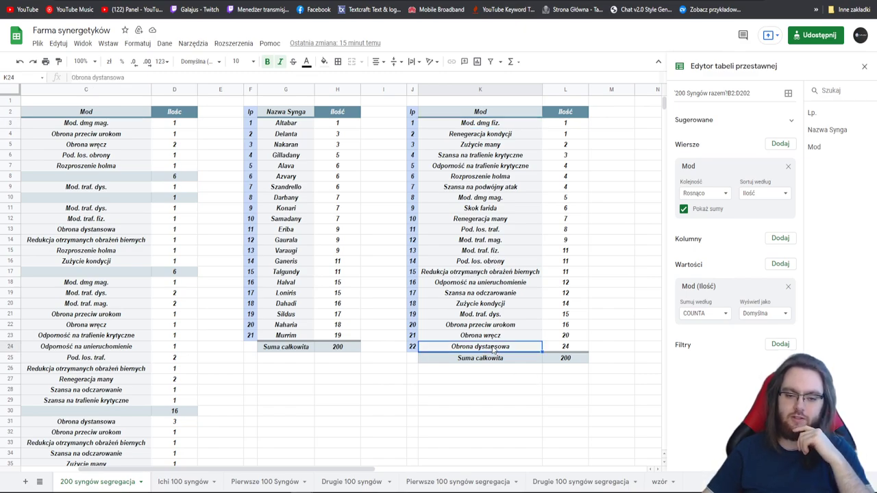
left_click(494, 336)
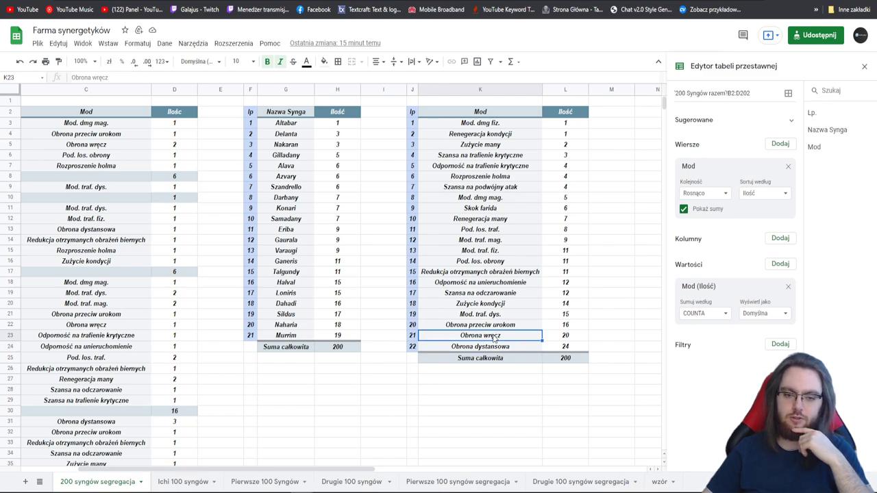
left_click(498, 327)
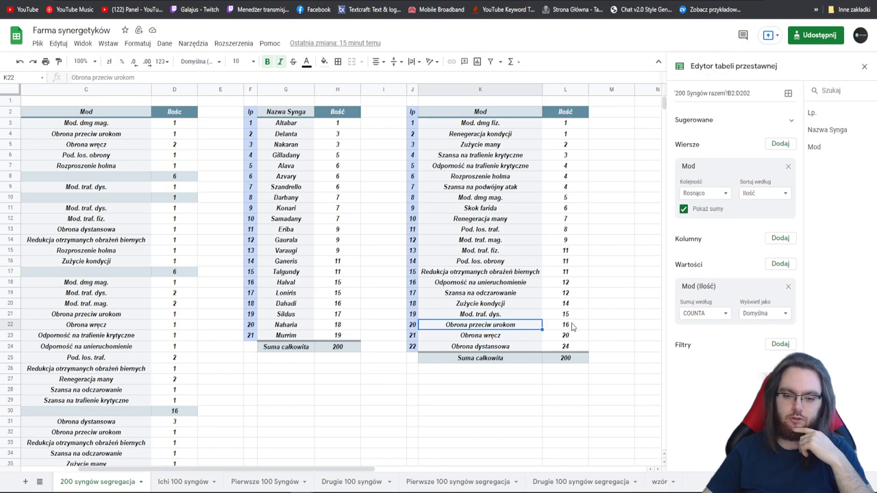
left_click_drag(574, 327, 576, 349)
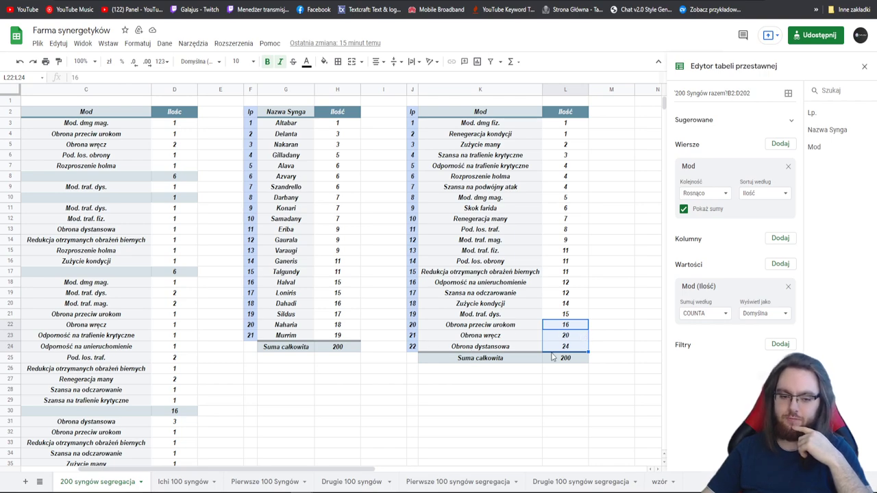
key("alt+Tab")
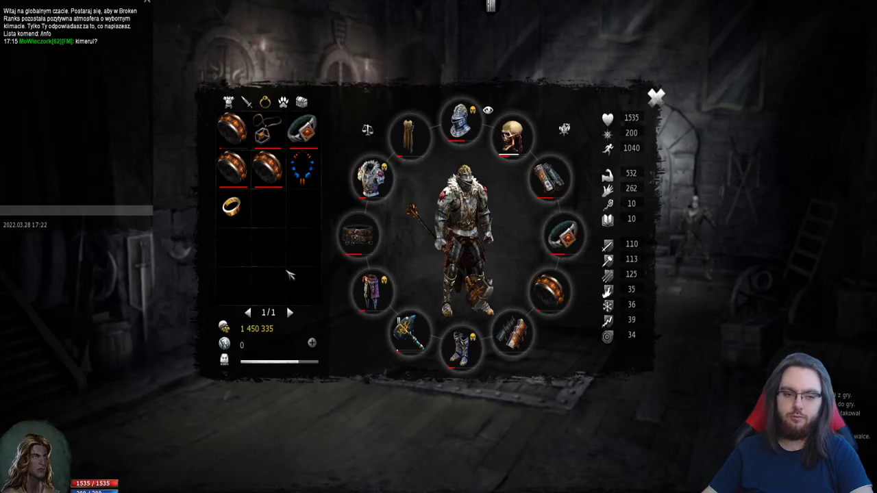
mouse_move(232, 205)
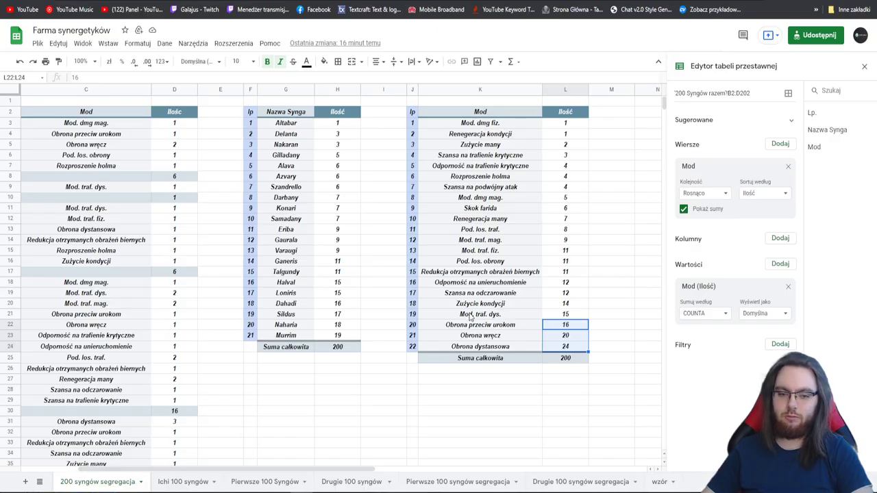
- Back in the spreadsheet, compare the Mod. traf. dys. entry with Mod. traf. fiz. and Mod. traf. mag
left_click(469, 314)
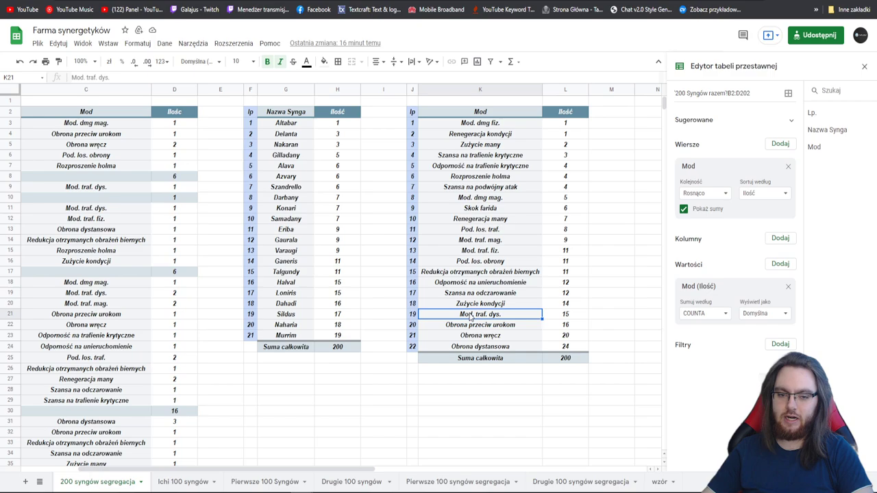
left_click(568, 315)
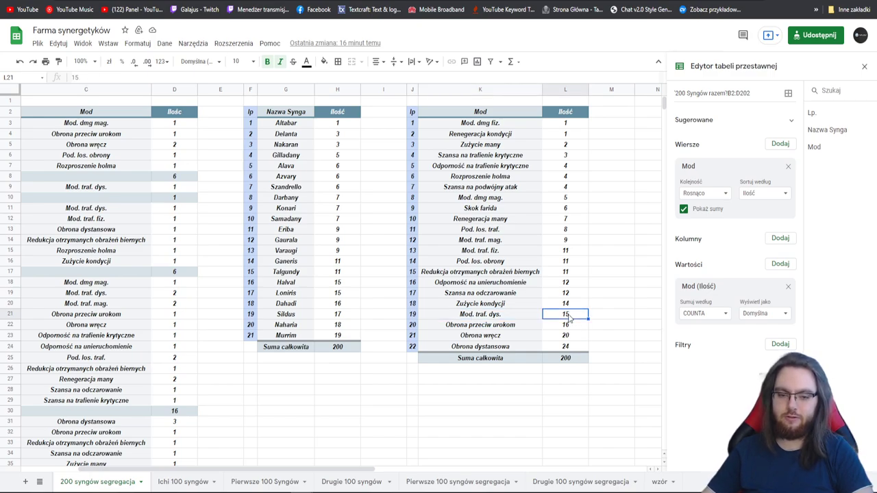
left_click(490, 253)
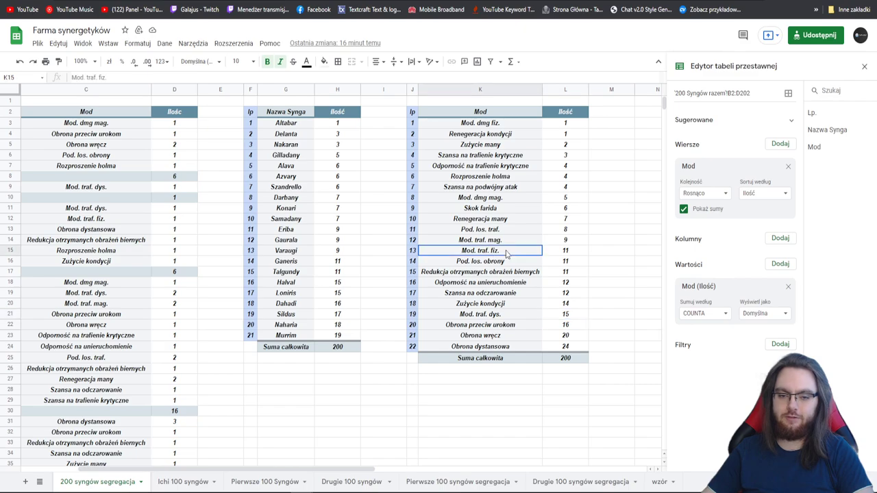
left_click(523, 243)
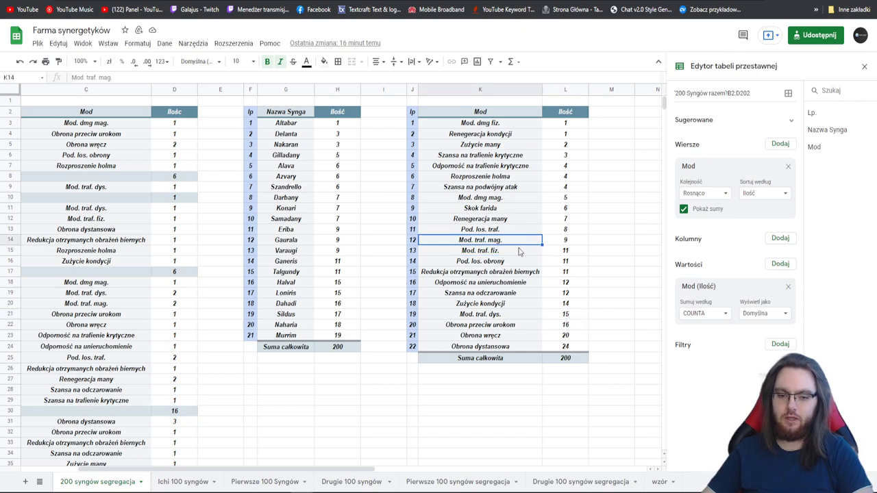
left_click(506, 327)
left_click(504, 317)
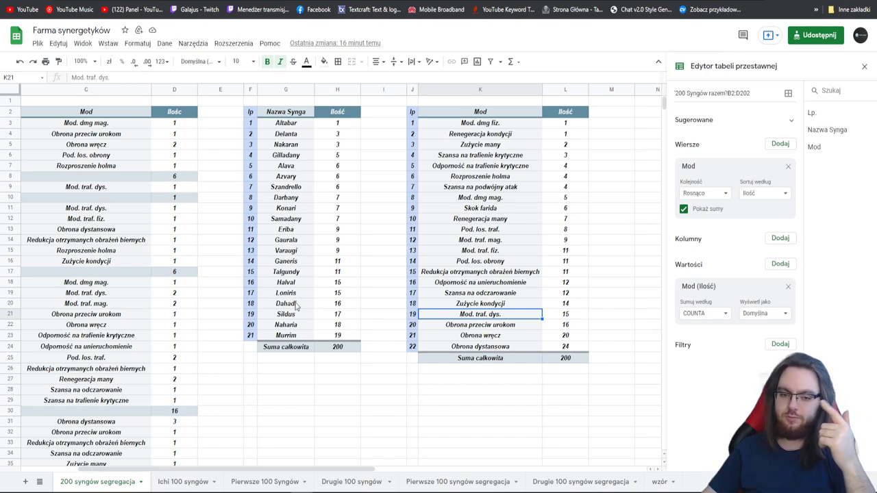
- Review the counts of the Mod. traf. mag., Mod. traf. fiz. and Mod. traf. dys. modifiers
left_click(493, 253)
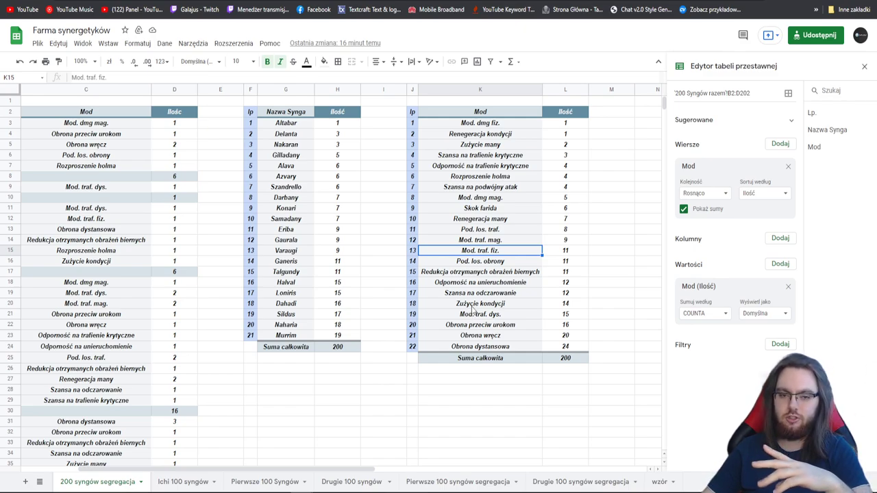
left_click(482, 242)
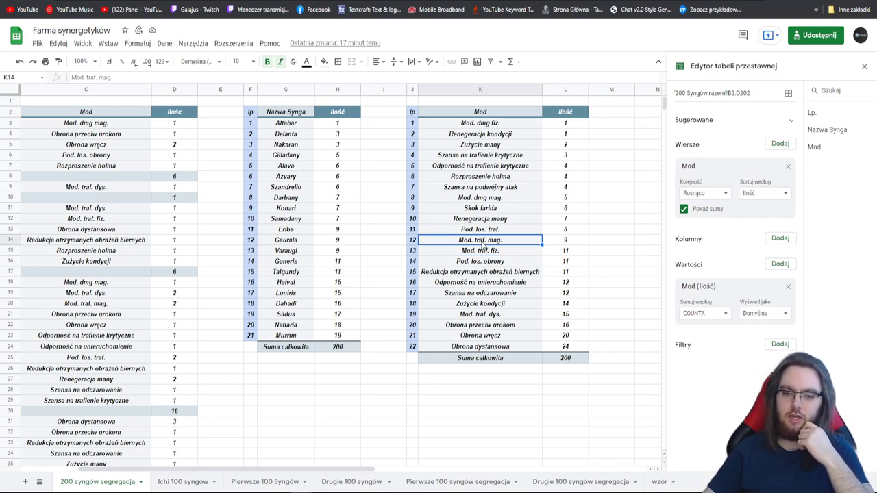
left_click(567, 243)
left_click(568, 251)
left_click(494, 315)
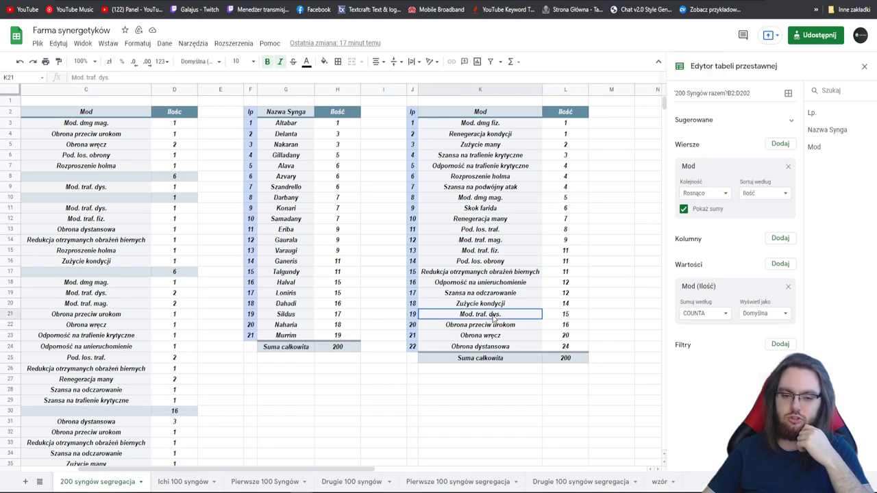
left_click(567, 316)
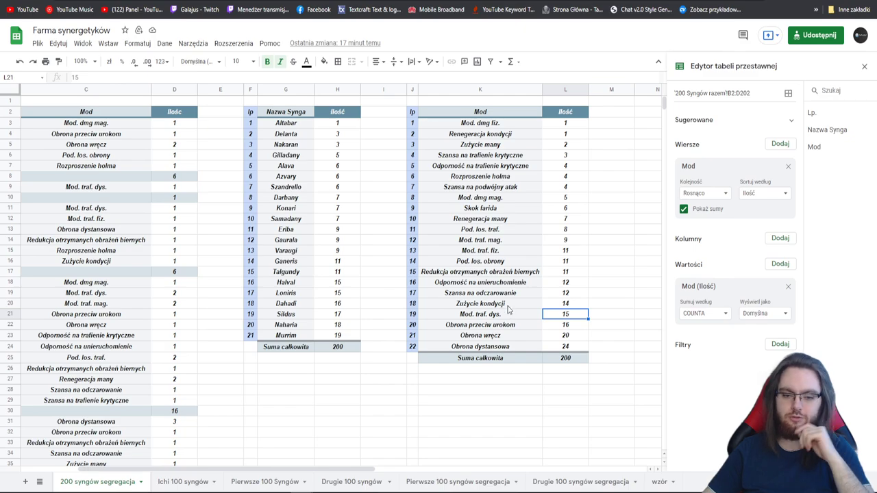
- Check the Zużycie kondycji and Zużycie many modifiers, the Renegeracja many and Renegeracja kondycji counts, and the overall modifier total
left_click(494, 305)
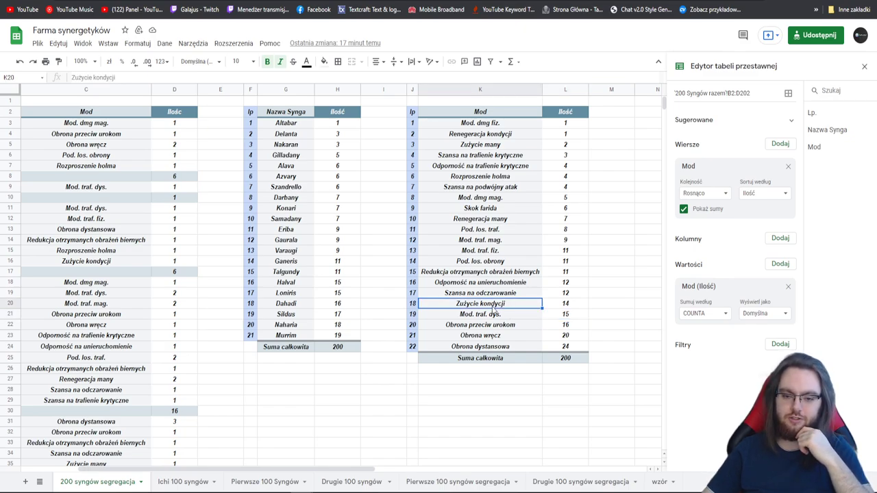
left_click(490, 145)
left_click(569, 147)
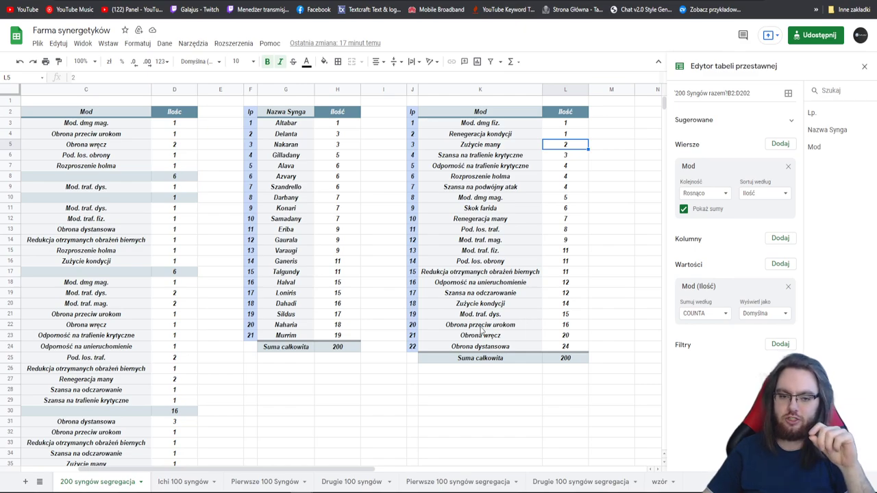
left_click(566, 219)
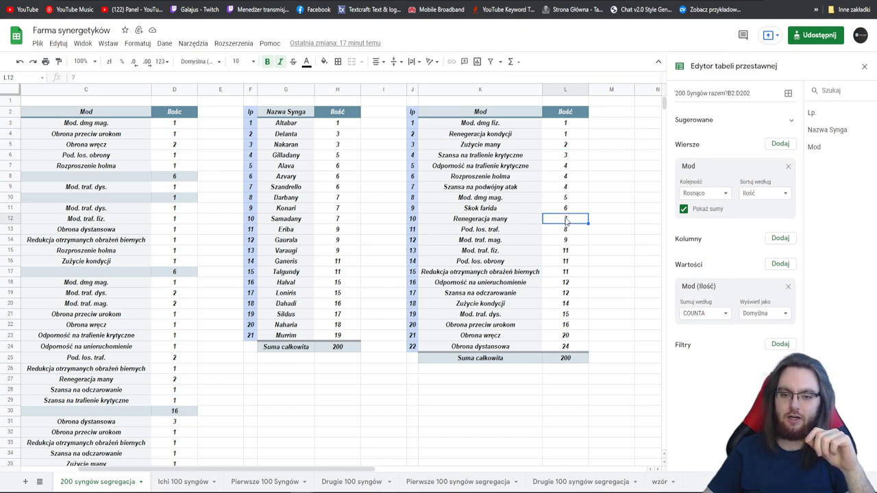
left_click(565, 136)
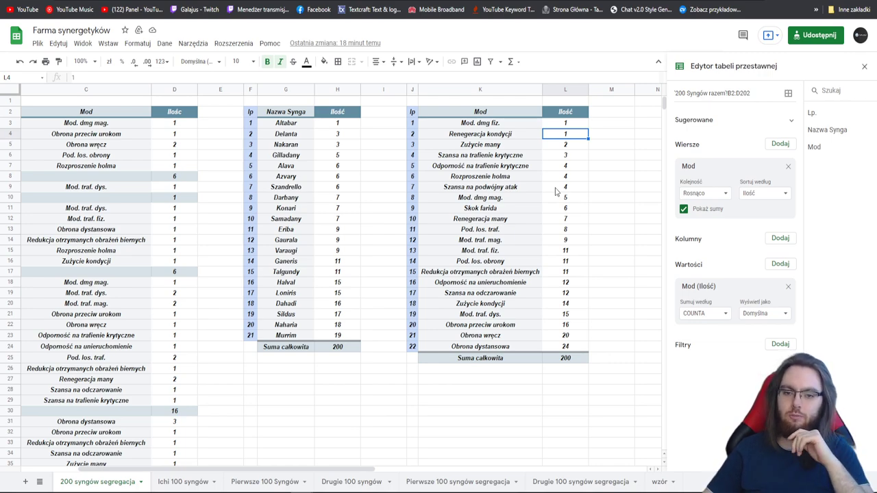
left_click(568, 359)
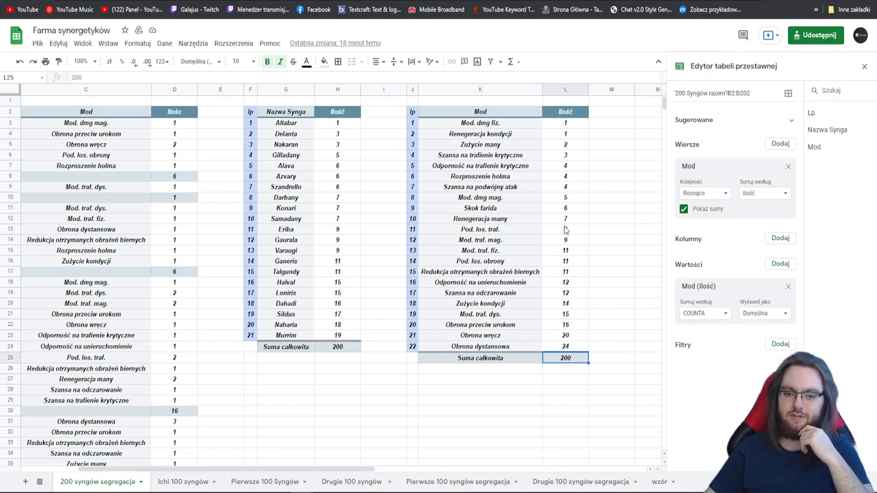
- Examine the names and counts of the Odporność na unieruchomienie and Zużycie kondycji modifiers
left_click(511, 284)
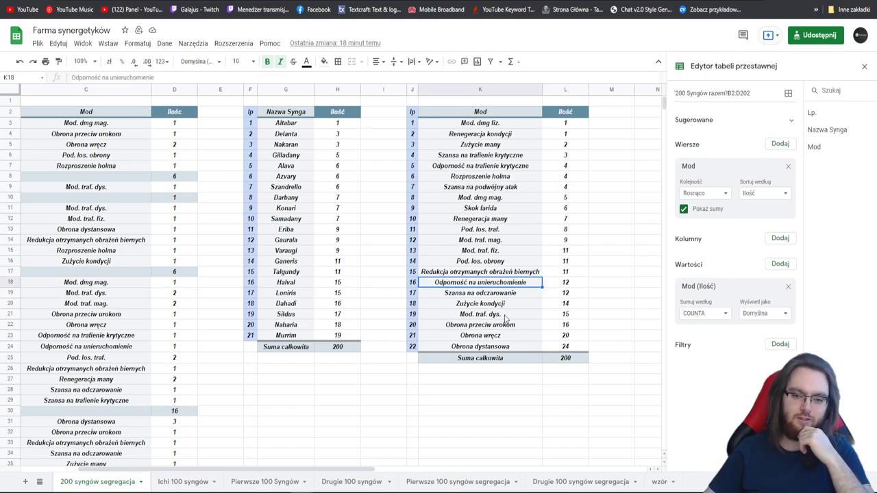
left_click(573, 286)
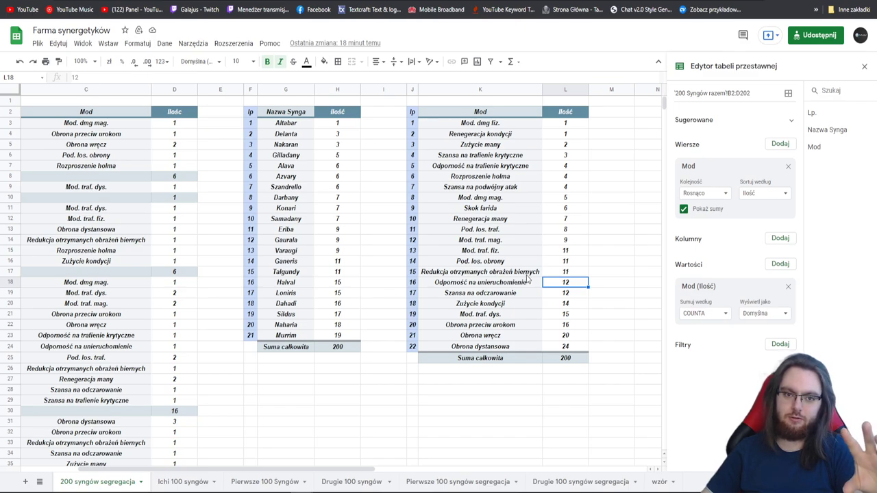
left_click(479, 283)
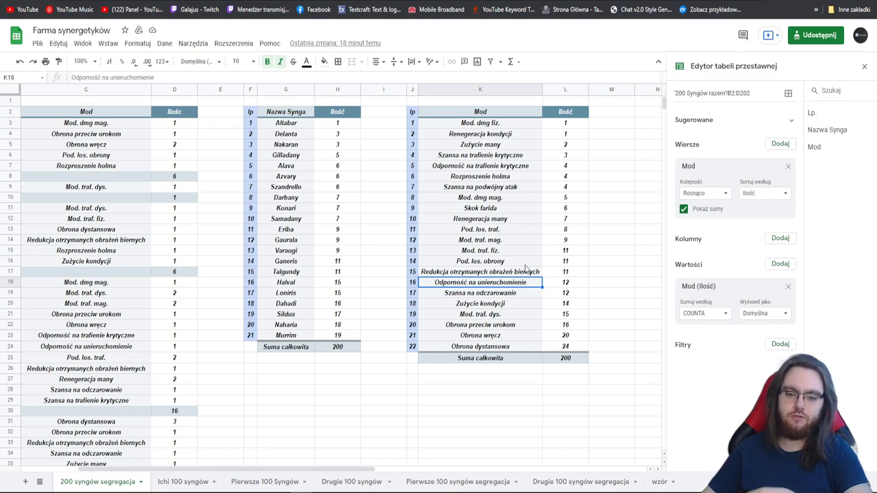
left_click(566, 285)
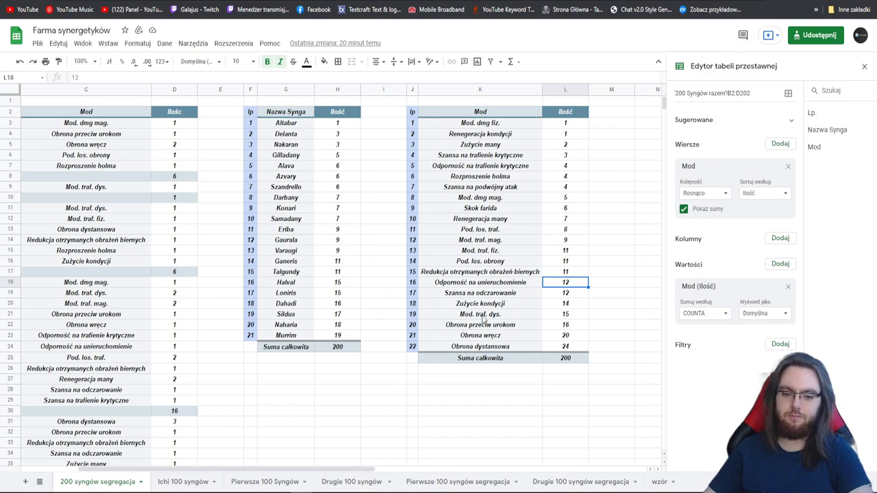
left_click(492, 305)
left_click(575, 308)
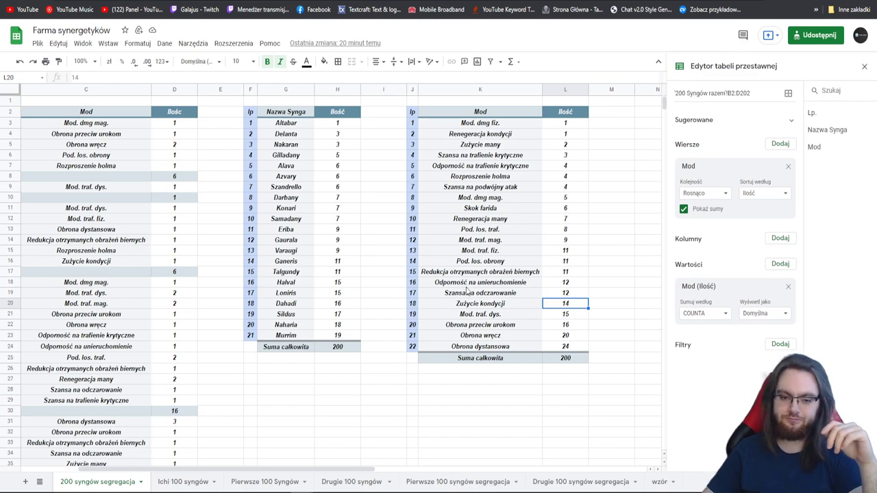
- Check the Szansa na odczarowanie count and compare the Pod. los. obrony modifier with Pod. los. traf
left_click(570, 295)
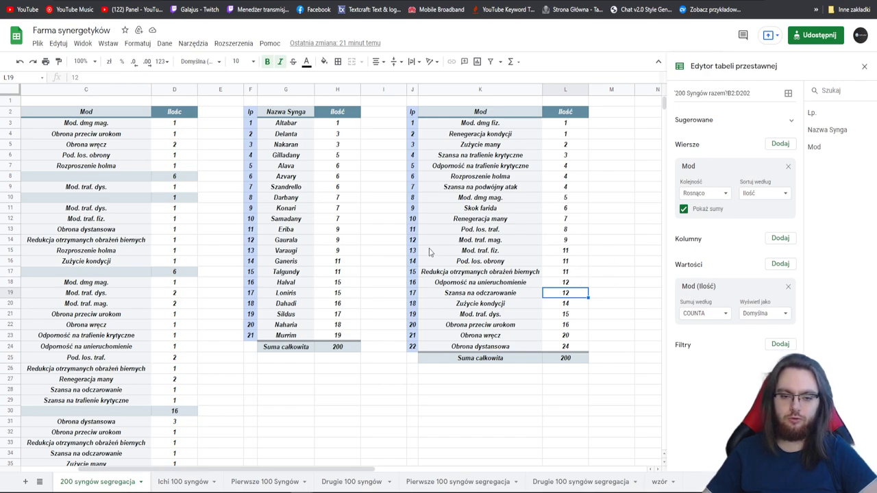
left_click(474, 261)
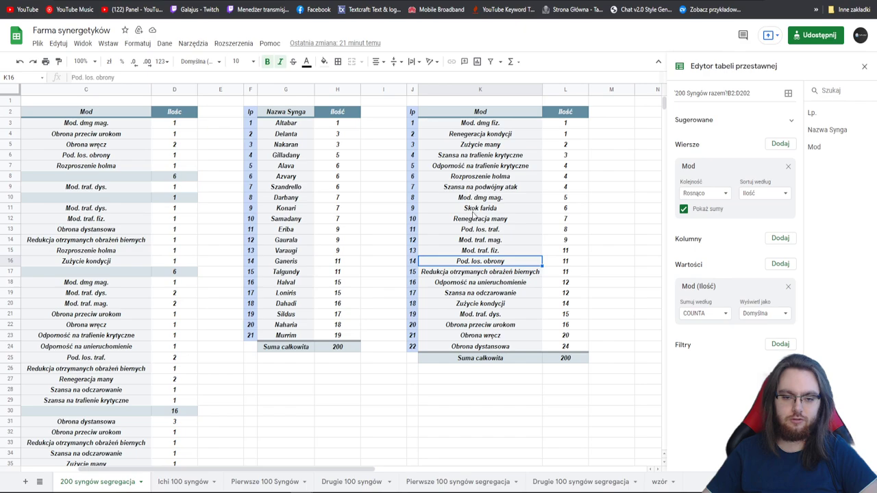
left_click(483, 232)
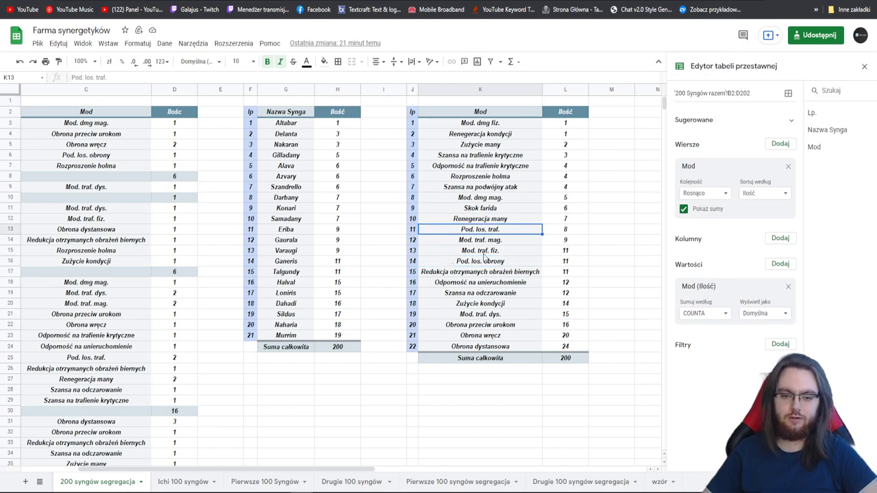
left_click(491, 261)
left_click(491, 231)
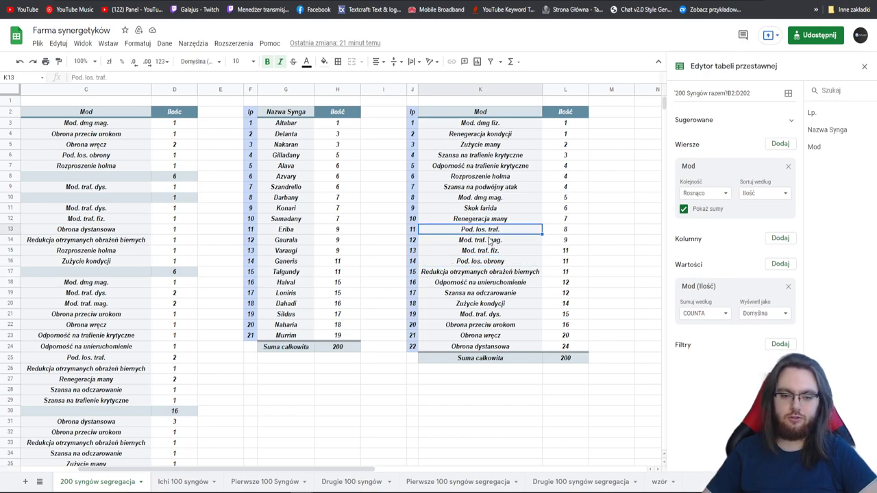
left_click(489, 262)
left_click(492, 233)
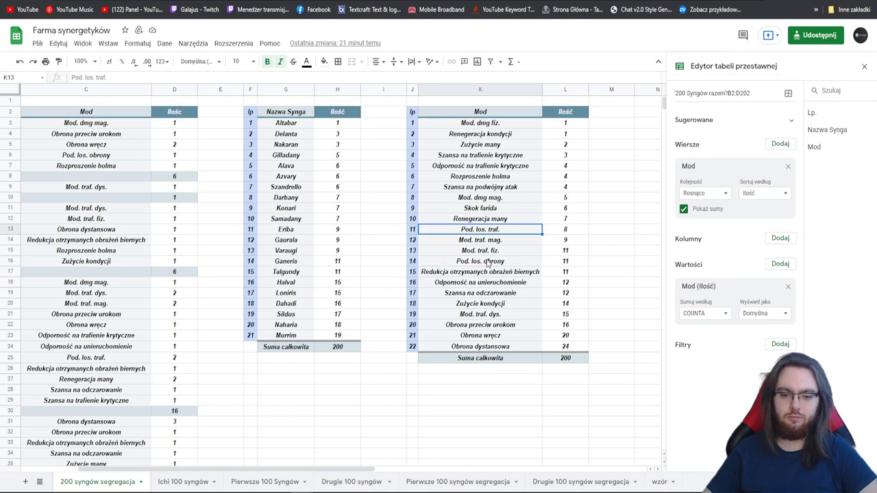
left_click(489, 263)
left_click(490, 233)
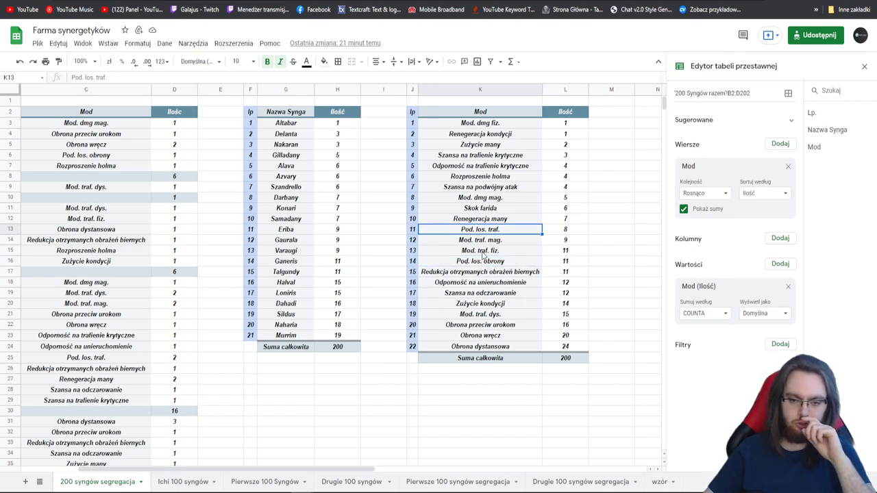
left_click(484, 254)
left_click(489, 233)
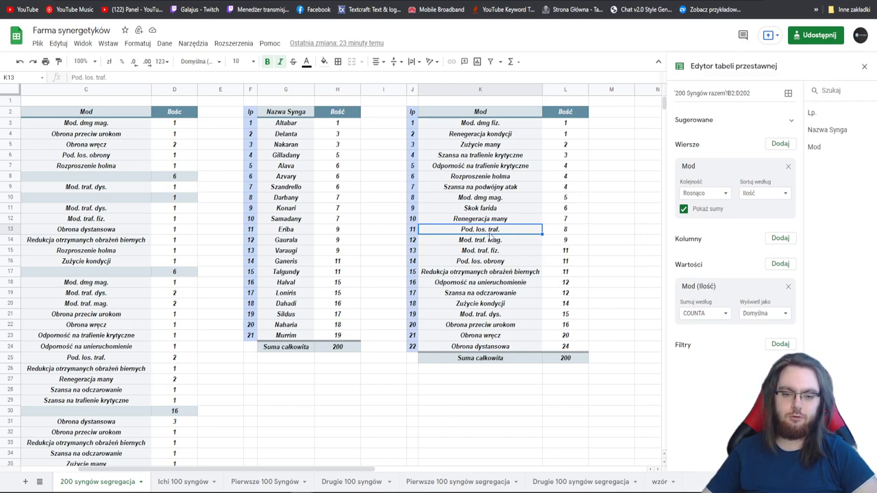
left_click(501, 265)
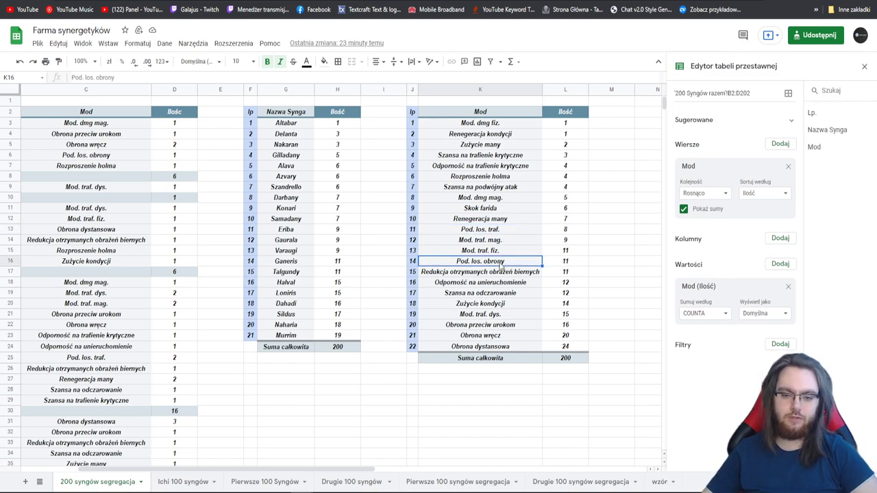
left_click(509, 234)
left_click(512, 262)
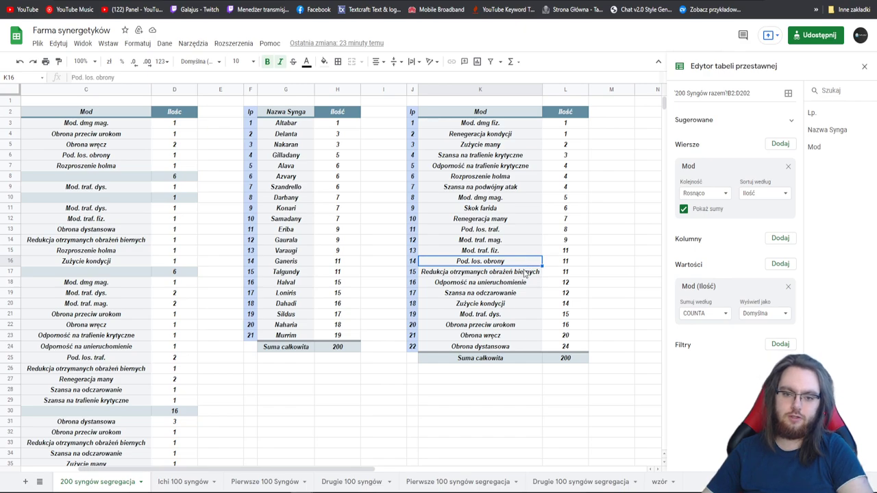
left_click(501, 231)
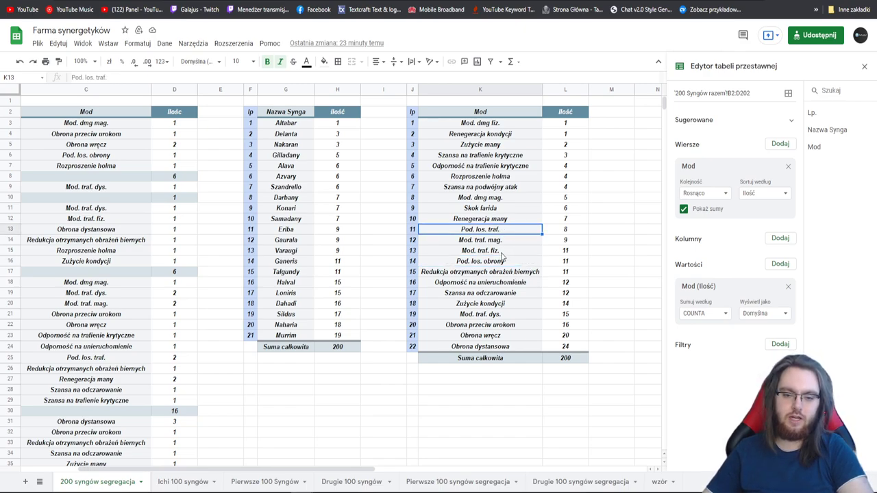
left_click(503, 261)
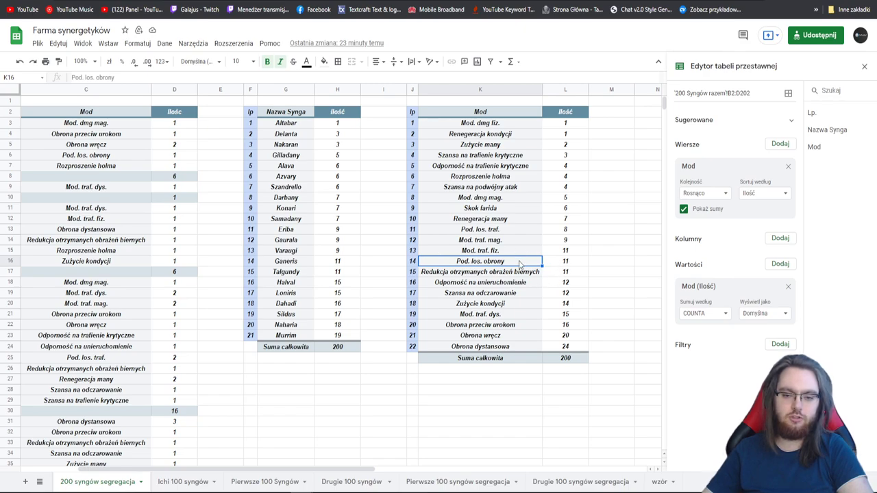
- Compare Mod. traf. fiz. with Mod. traf. mag. and Pod. los. obrony, and check Szansa na odczarowanie and Mod. traf. dys
left_click(495, 256)
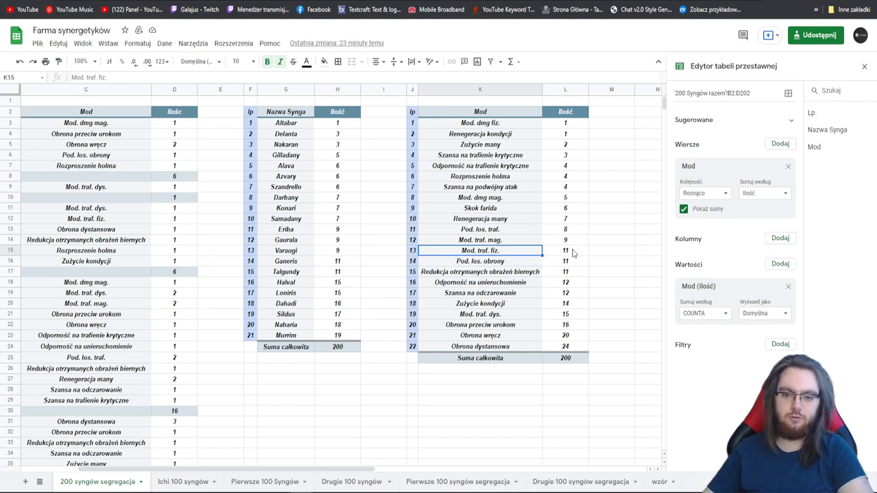
left_click(502, 243)
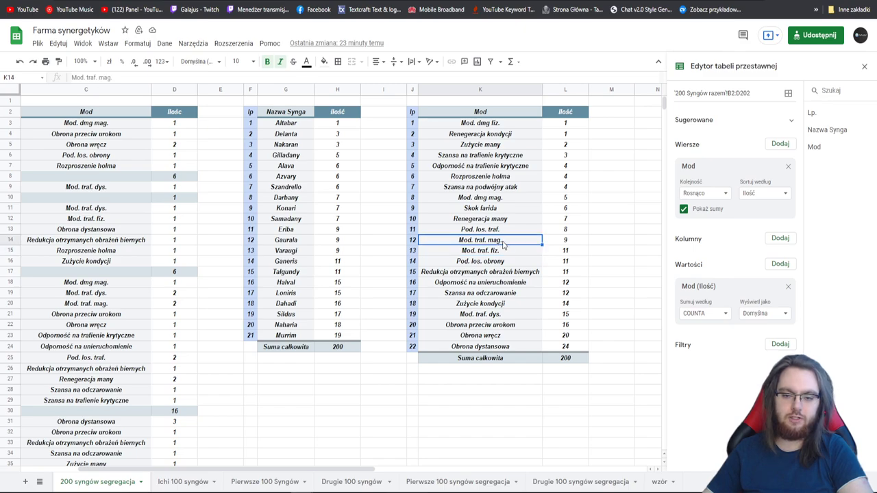
left_click(499, 253)
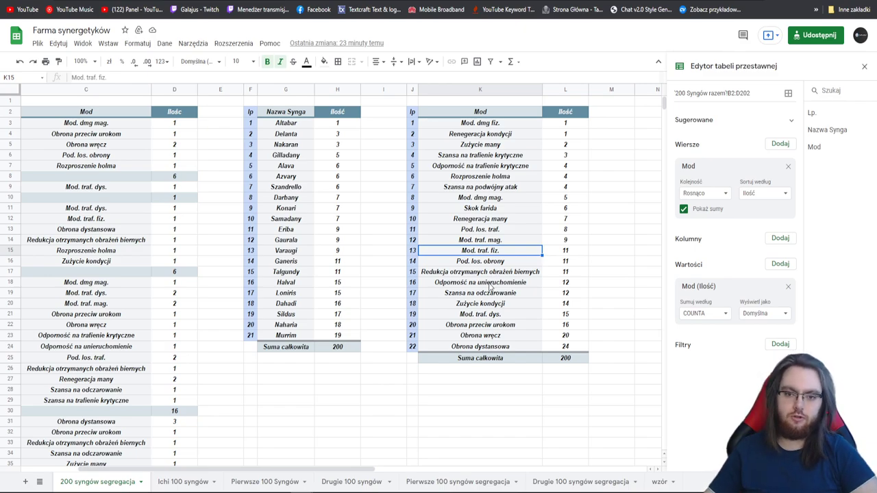
left_click(494, 259)
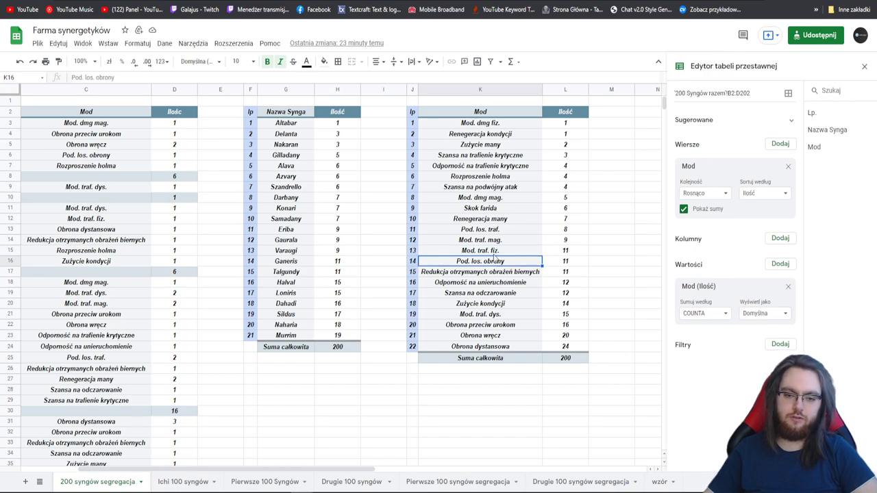
left_click(494, 253)
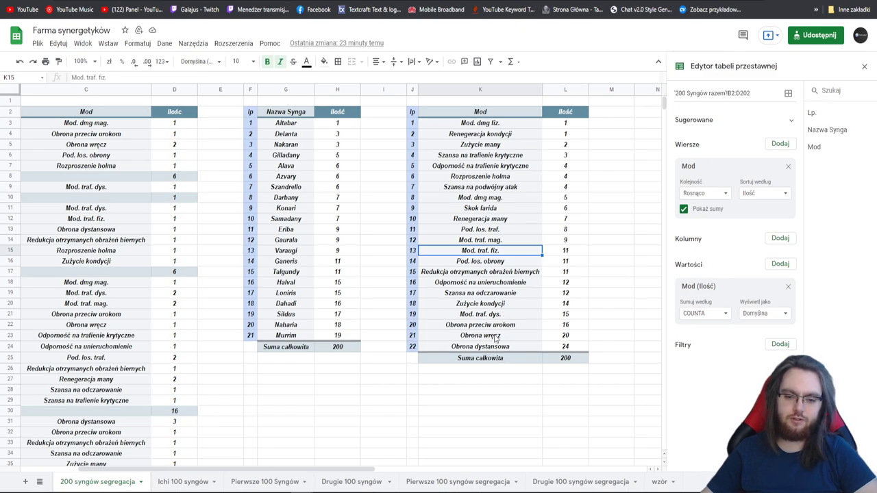
left_click(503, 294)
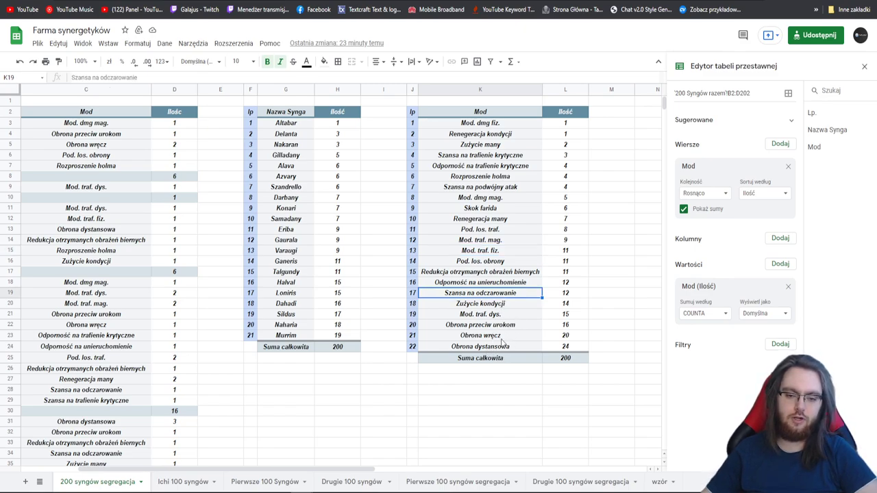
left_click(498, 317)
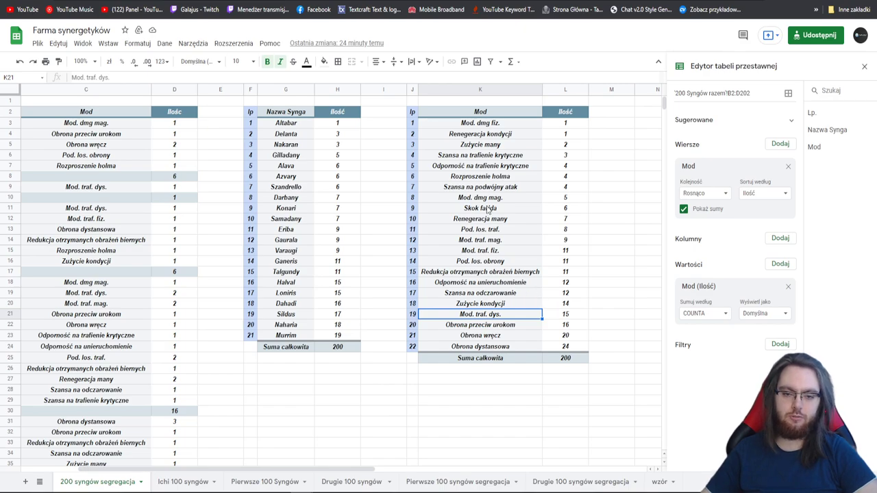
- Compare the Mod. dmg mag. modifier with Mod. traf. mag. in the modifier ranking
left_click(494, 198)
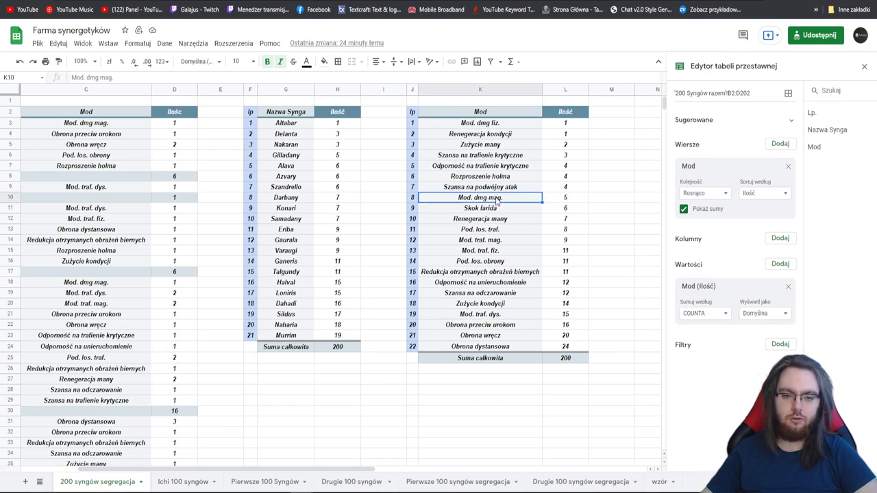
left_click(471, 244)
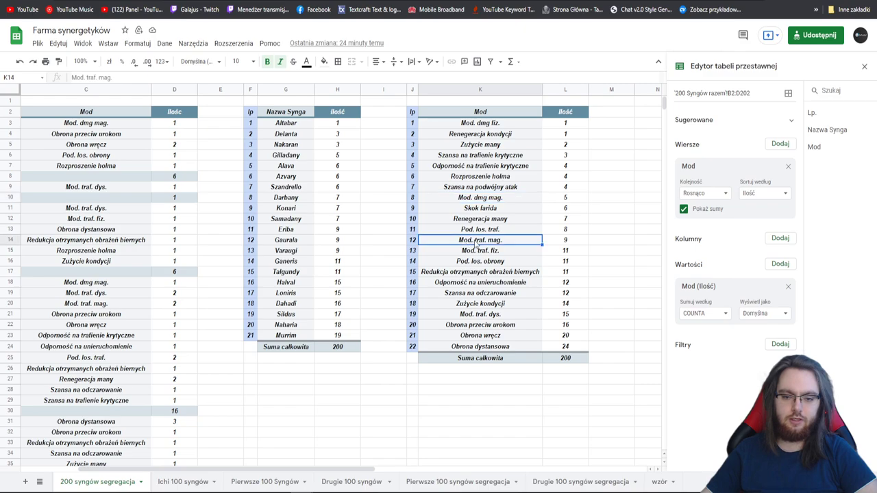
left_click(495, 196)
left_click(493, 240)
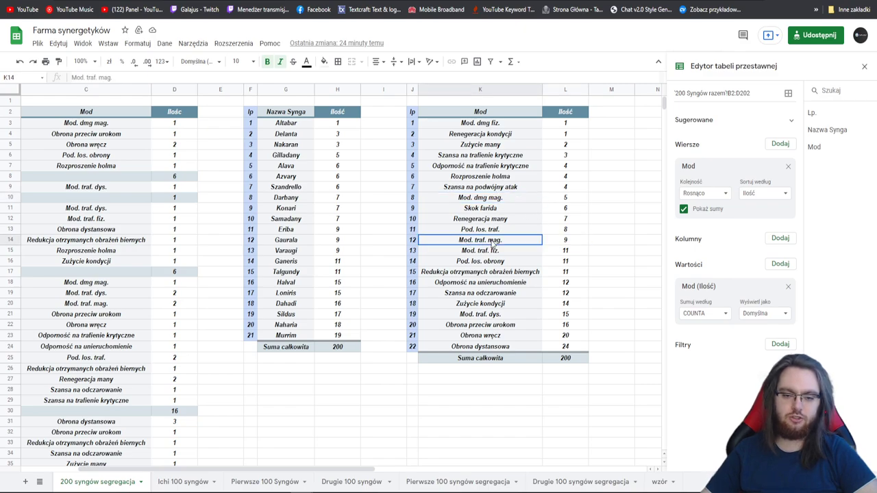
left_click(492, 198)
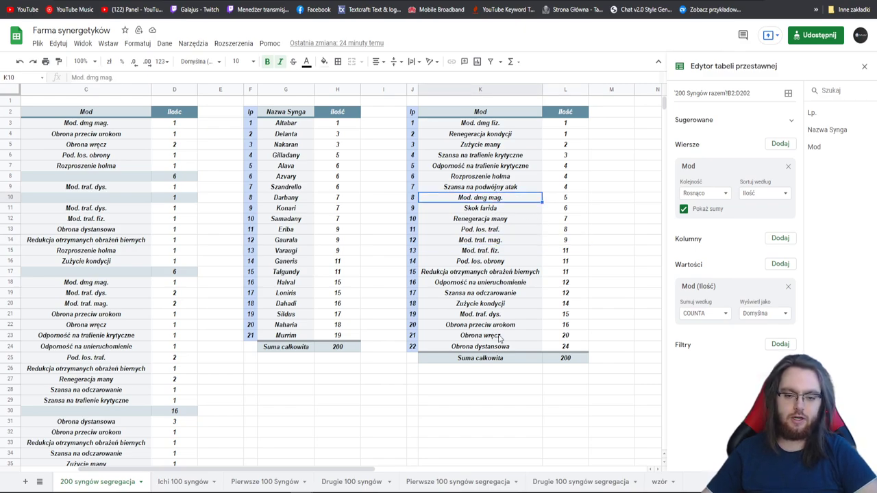
- Examine the Mod. traf. dys. entry and the Mod. traf. fiz., Odporność na unieruchomienie and Mod. traf. mag. counts
left_click(502, 316)
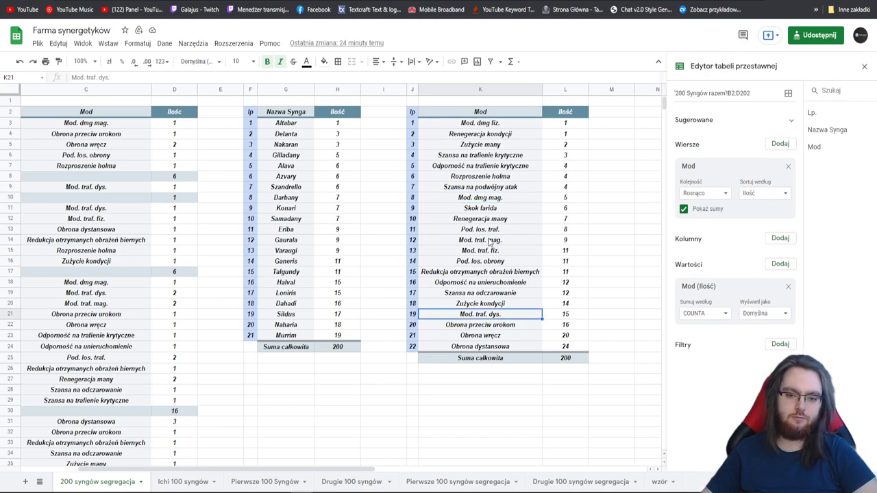
left_click(497, 253)
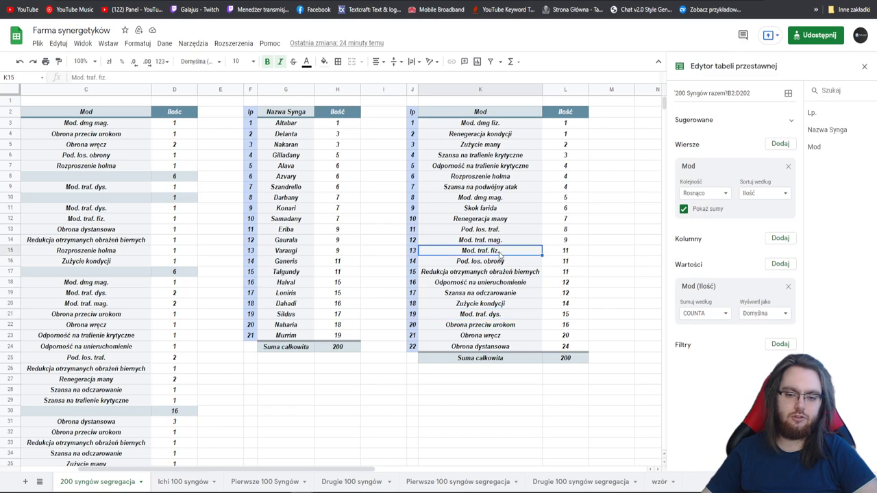
left_click(568, 254)
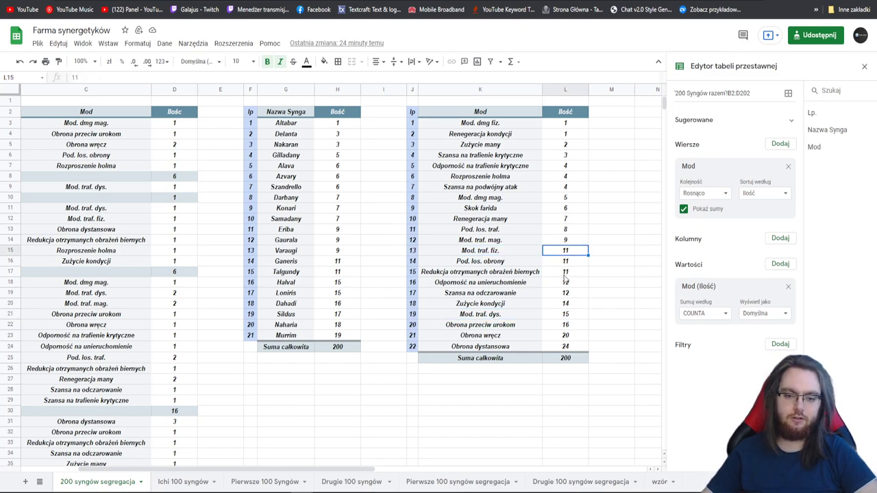
left_click(565, 283)
left_click(510, 232)
left_click(510, 242)
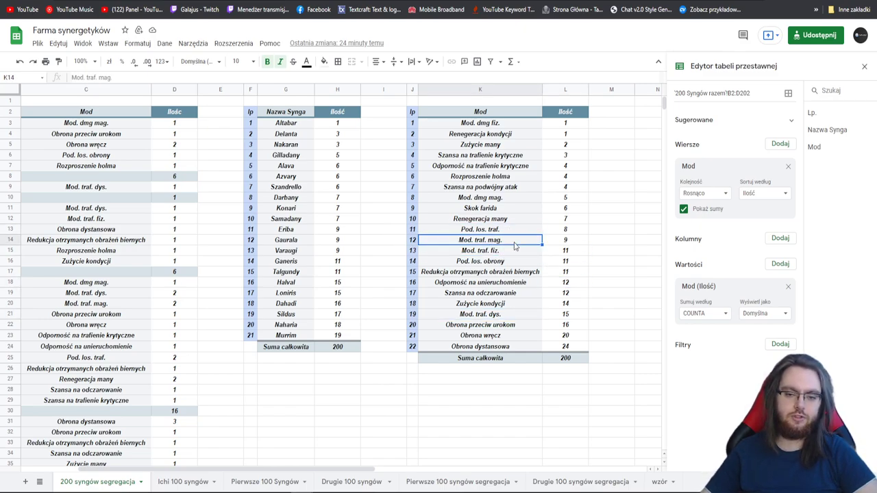
left_click(569, 243)
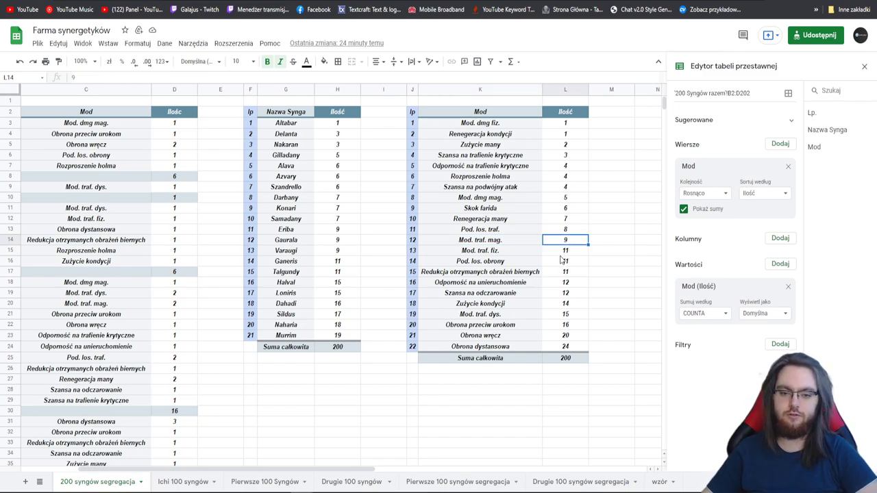
- Examine the Renegeracja many modifier and its count in the modifier ranking
left_click(565, 220)
left_click(505, 219)
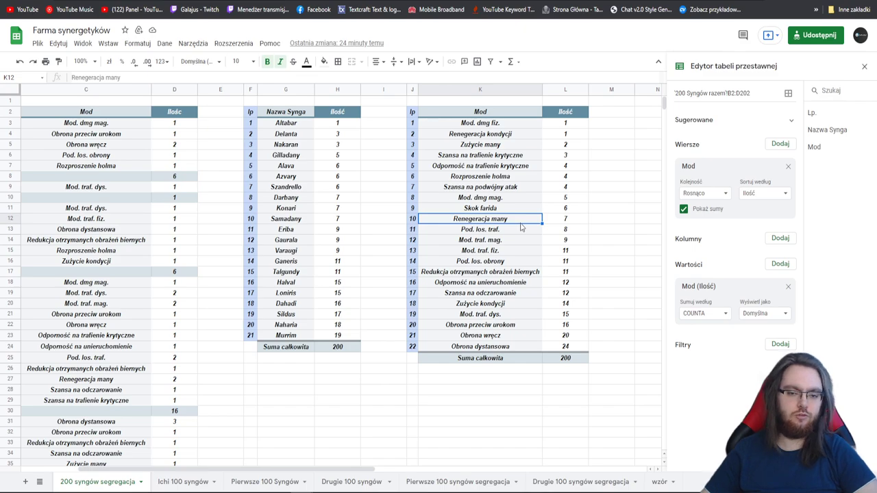
left_click(563, 219)
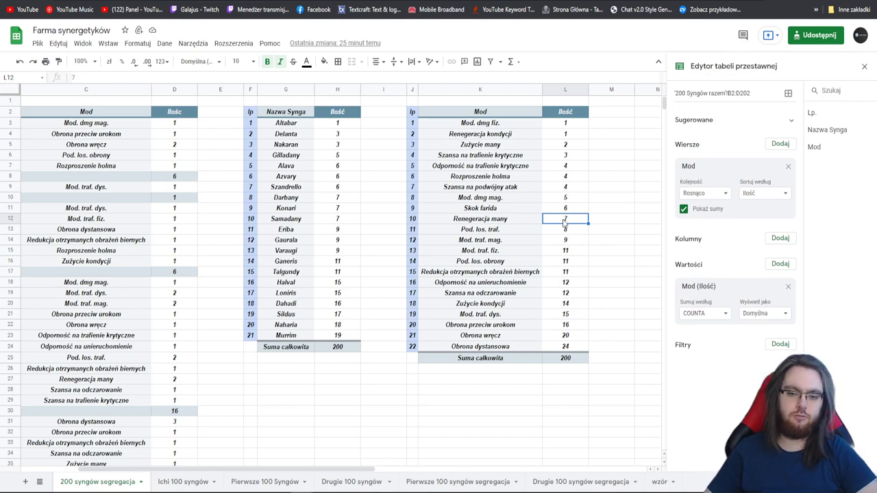
left_click(598, 224)
left_click(568, 223)
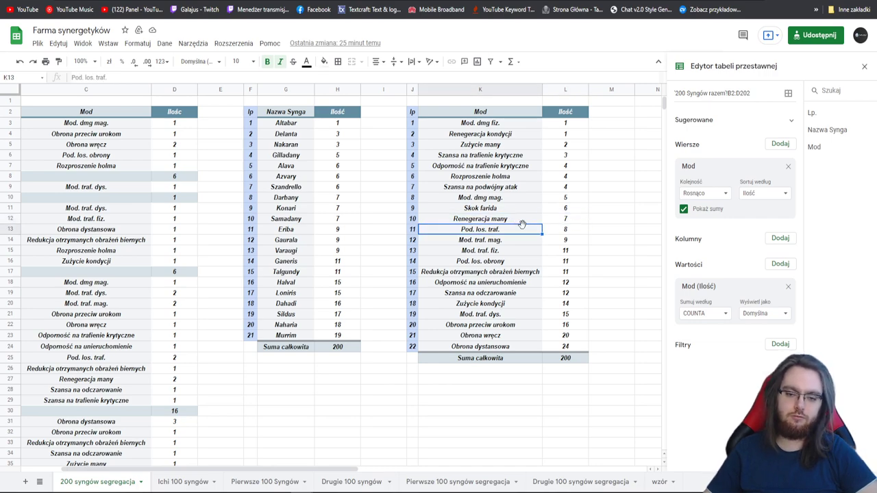
left_click(531, 221)
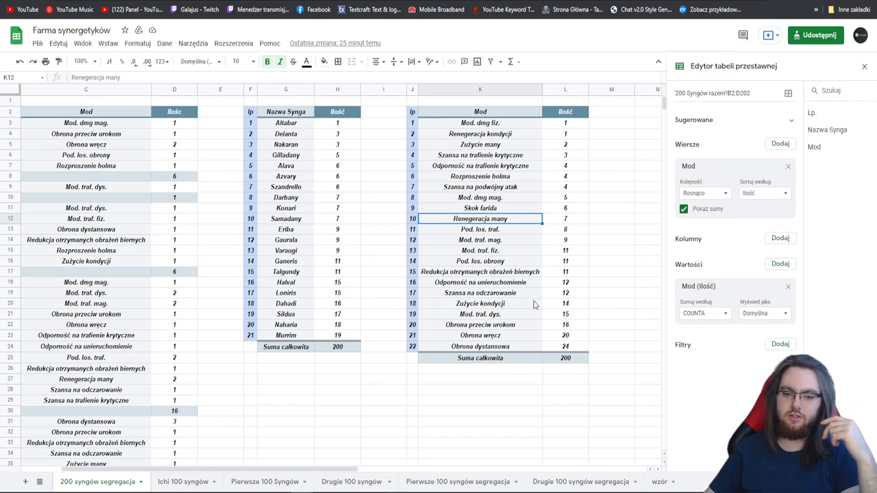
left_click(563, 222)
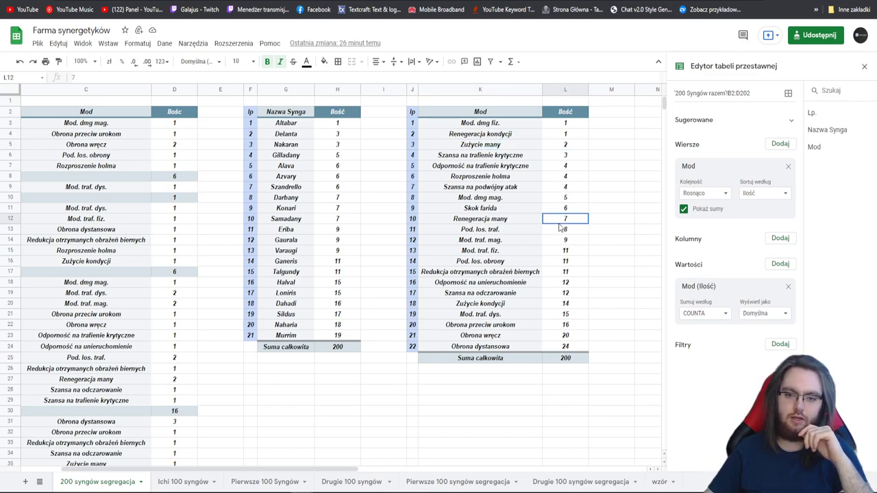
- Compare the Zużycie many count with the Renegeracja many modifier
left_click(563, 146)
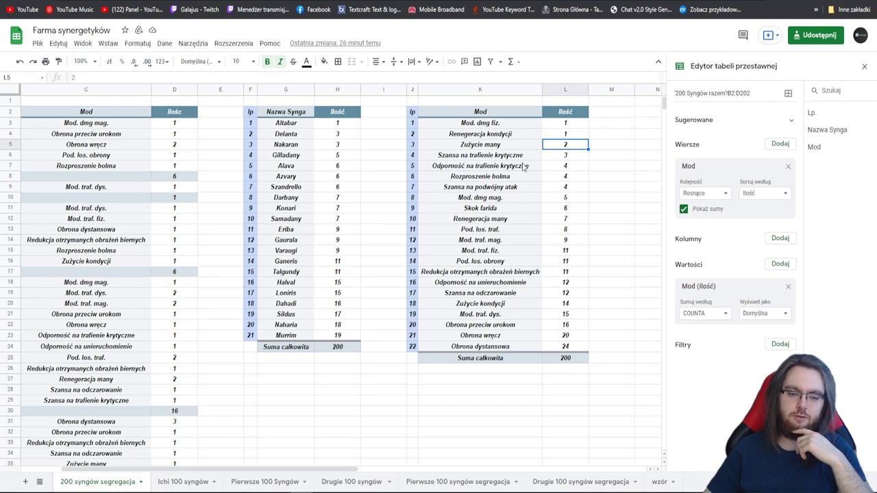
left_click(508, 221)
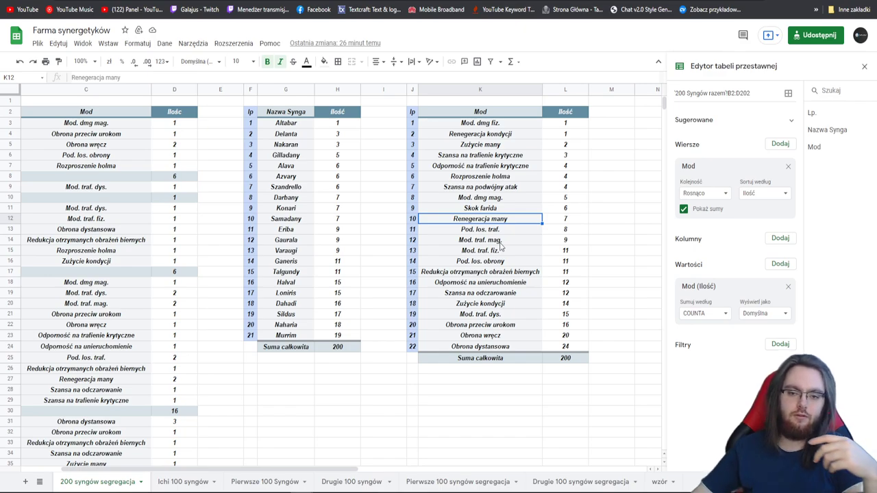
left_click(562, 145)
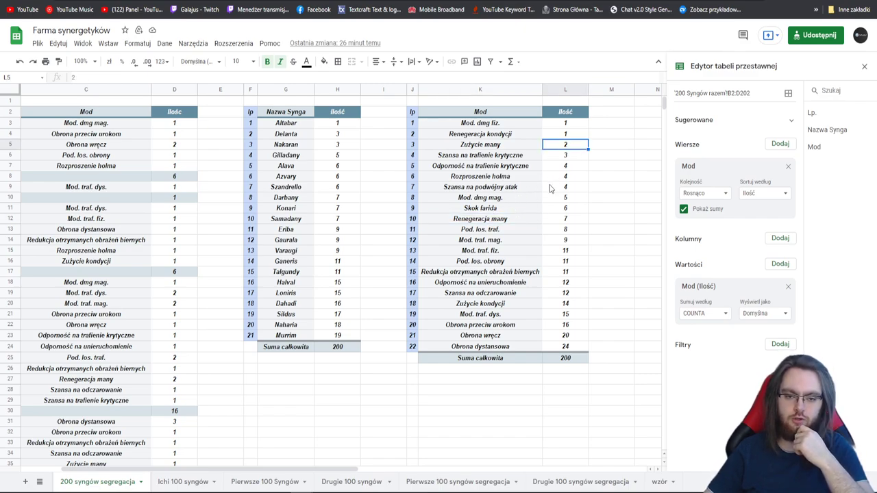
- Compare the counts of the Rozproszenie holma and Skok farida modifiers in the modifier ranking
left_click(495, 212)
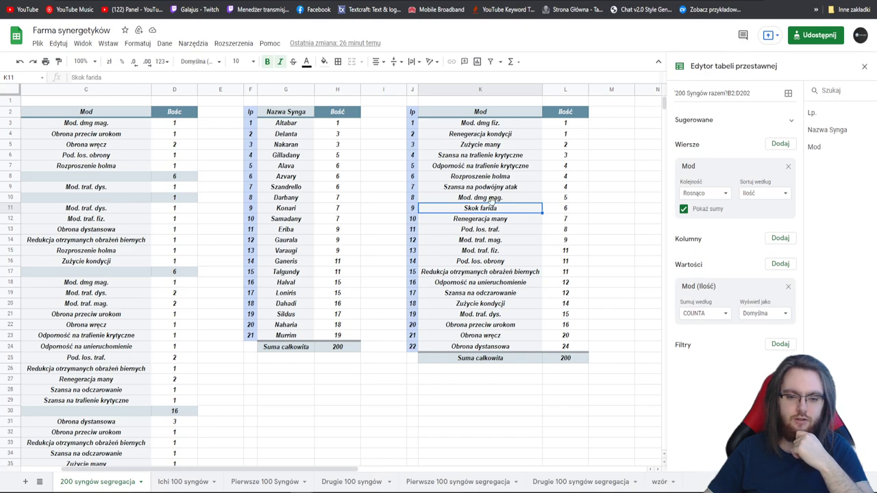
left_click(563, 180)
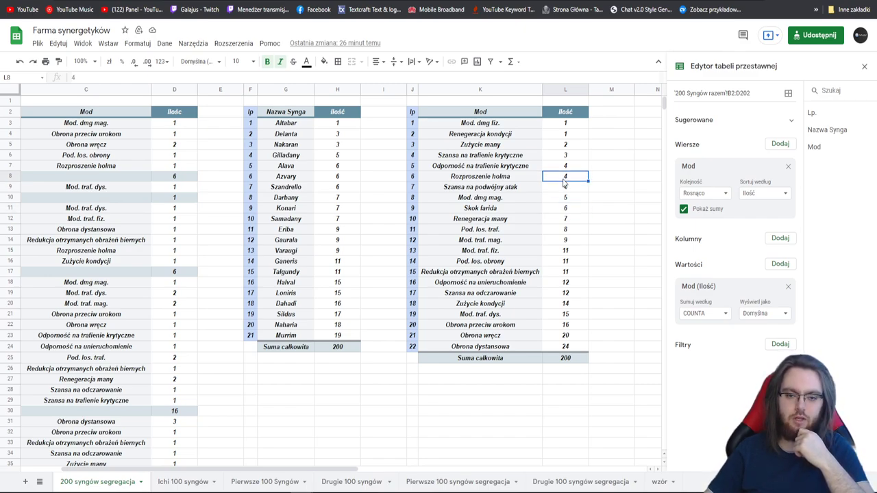
left_click(564, 209)
left_click(565, 180)
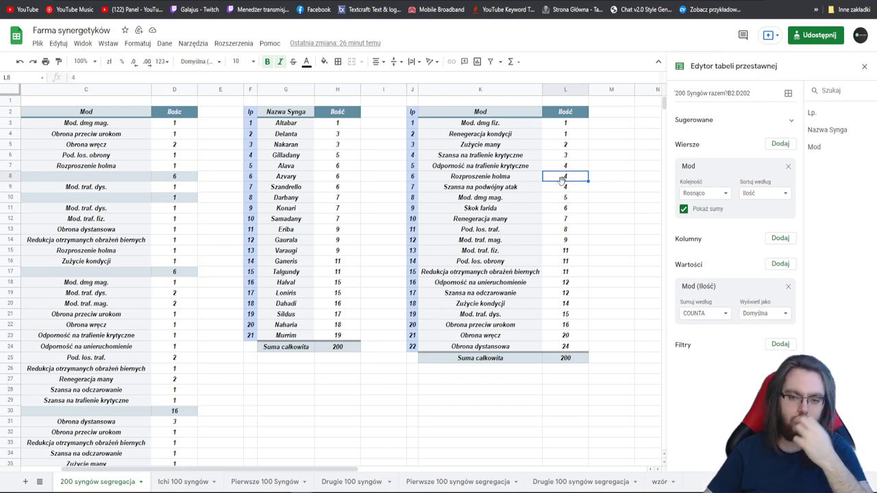
left_click(565, 211)
left_click(566, 179)
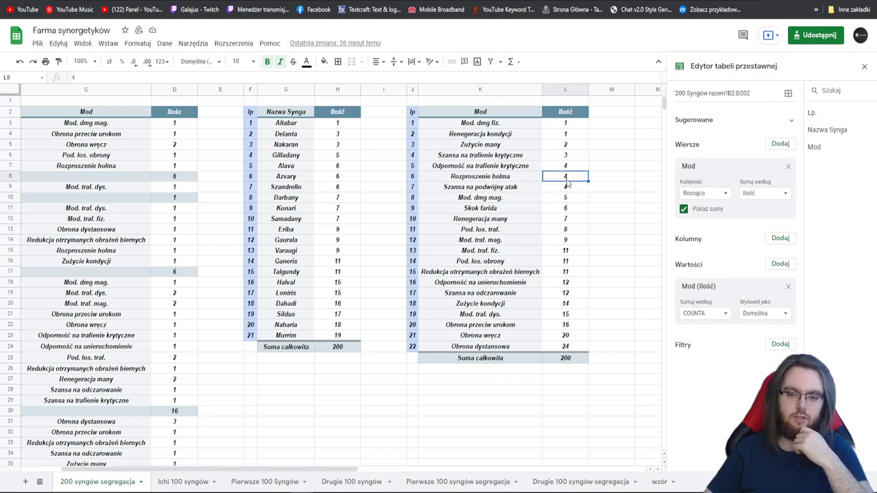
left_click(566, 213)
left_click(566, 182)
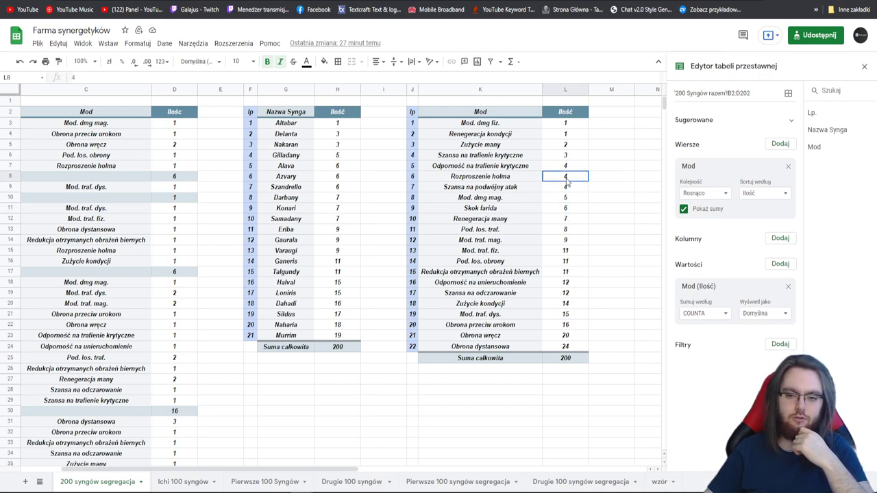
left_click(567, 212)
left_click(566, 177)
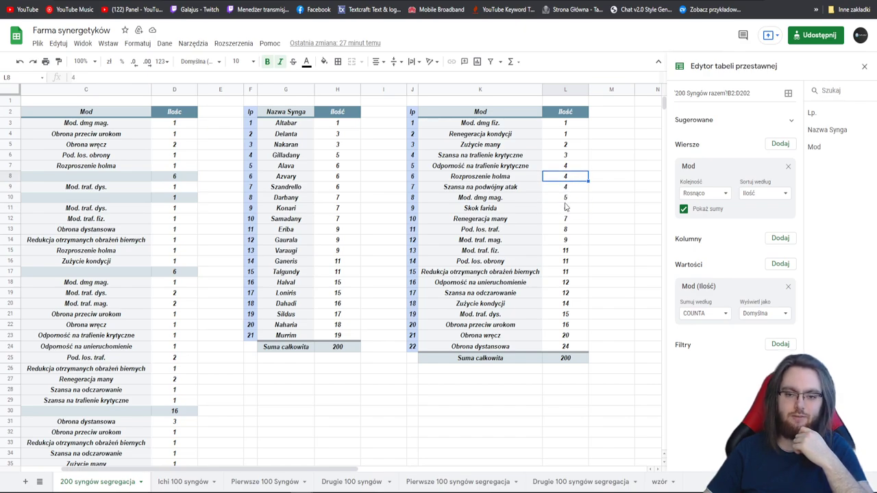
left_click(566, 209)
- Examine the modifier counts from Mod. dmg mag. up through Szansa na trafienie krytyczne to Mod. dmg fiz
left_click(566, 198)
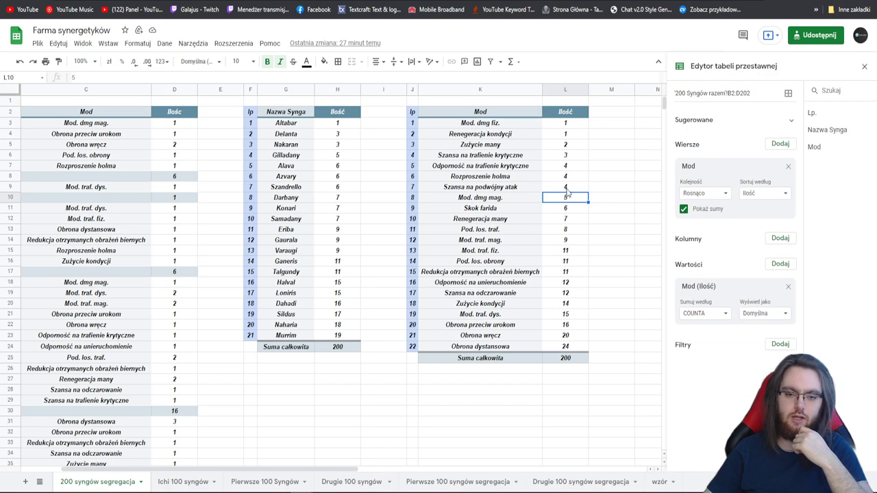
left_click(568, 191)
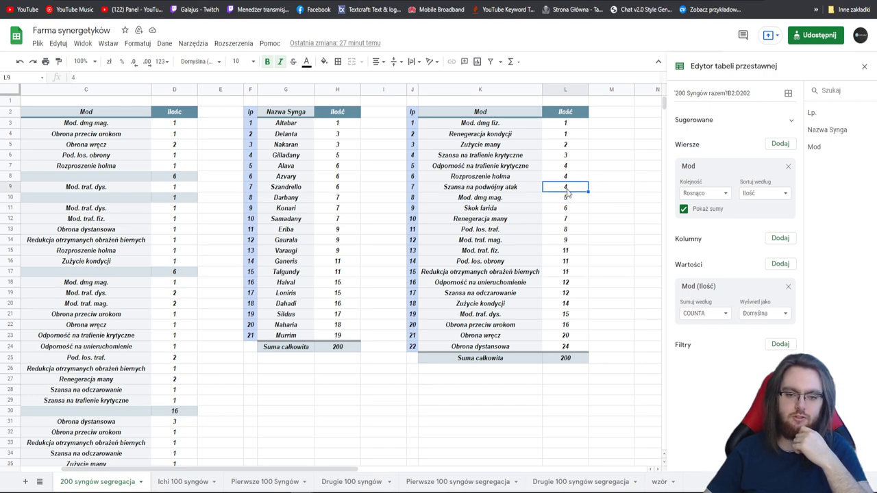
left_click(564, 170)
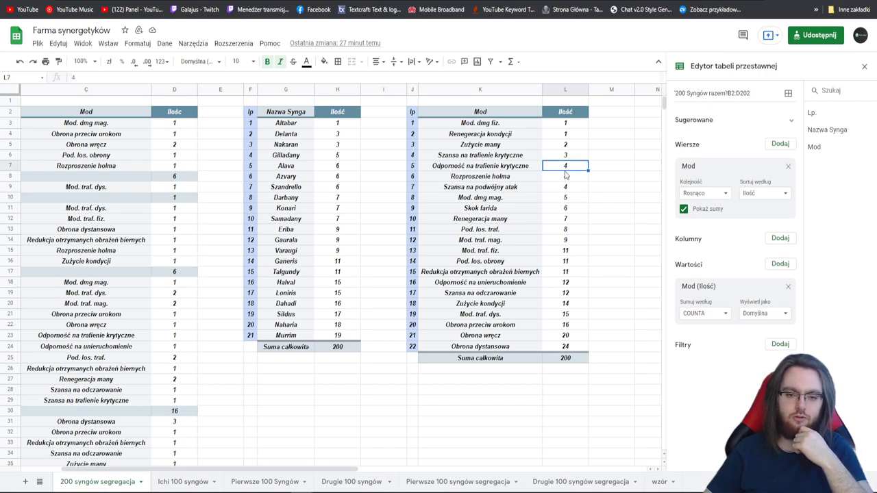
left_click(567, 157)
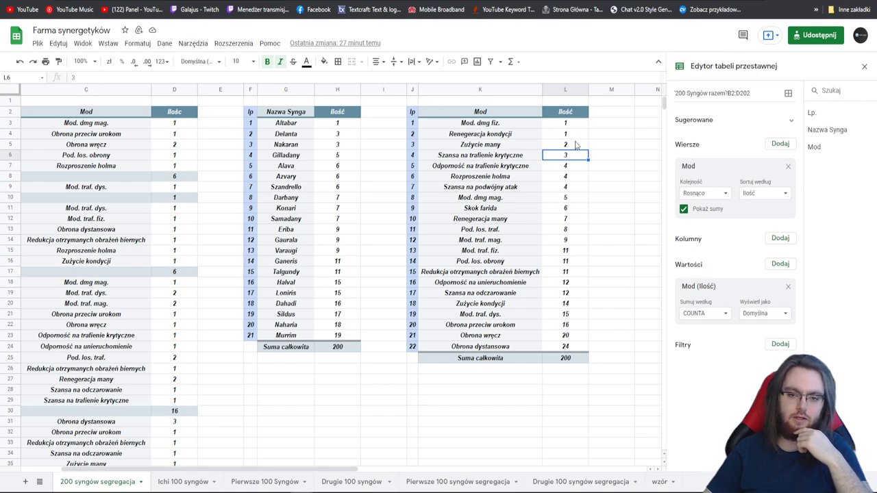
left_click(493, 122)
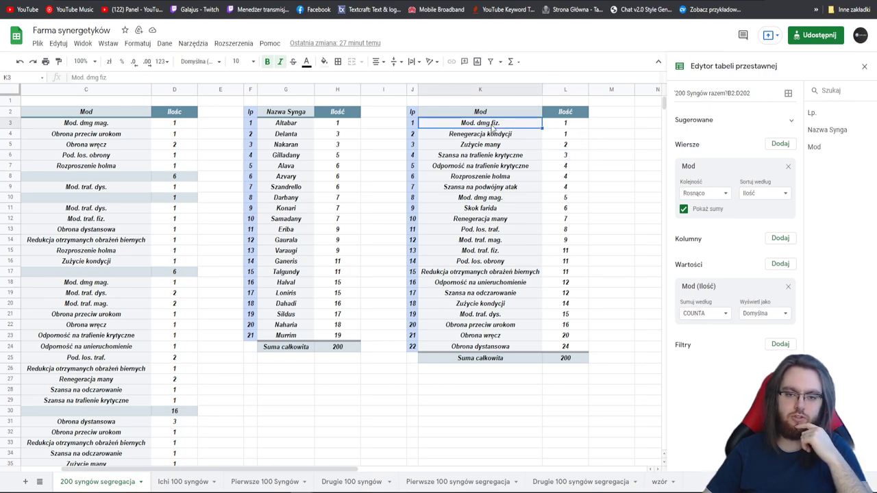
left_click(571, 124)
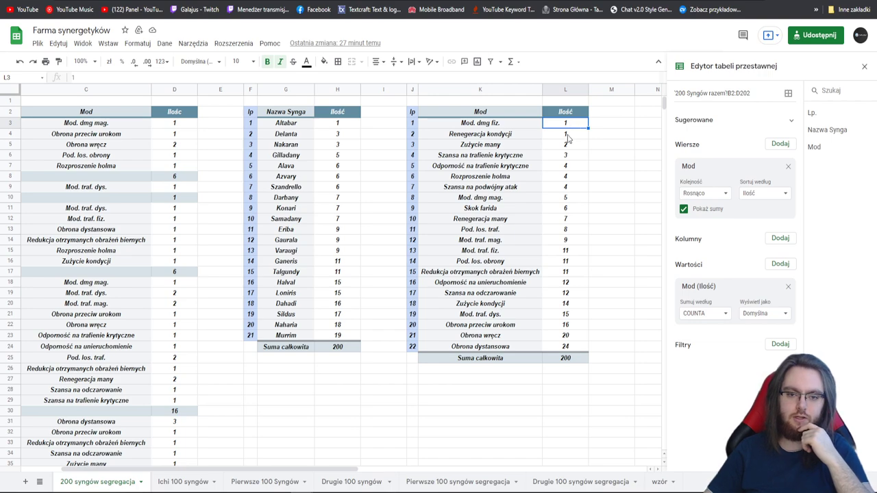
- Examine the Naharia, Varaugi, Ganeris and Halval entries in the synergetic name ranking
left_click(295, 336)
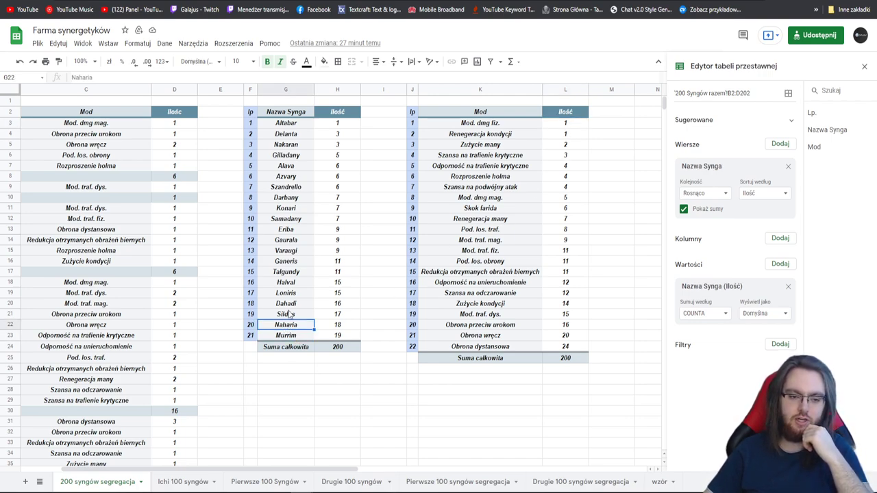
left_click(293, 243)
left_click(293, 252)
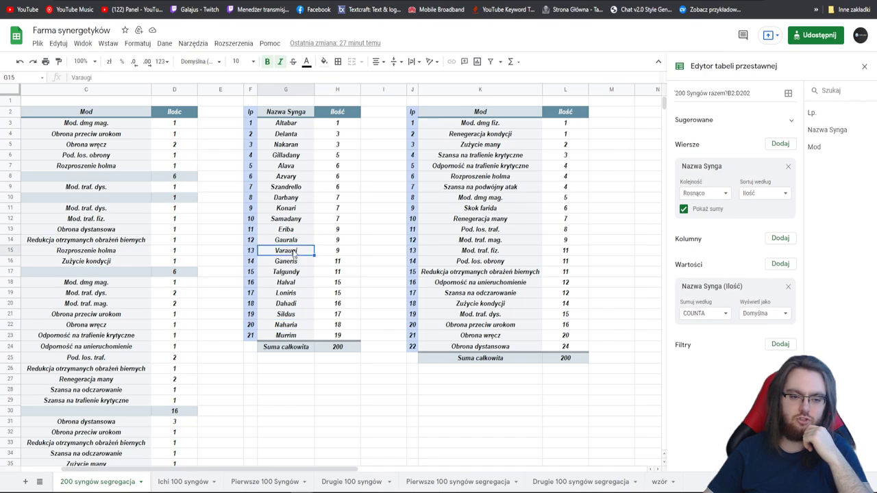
left_click(298, 263)
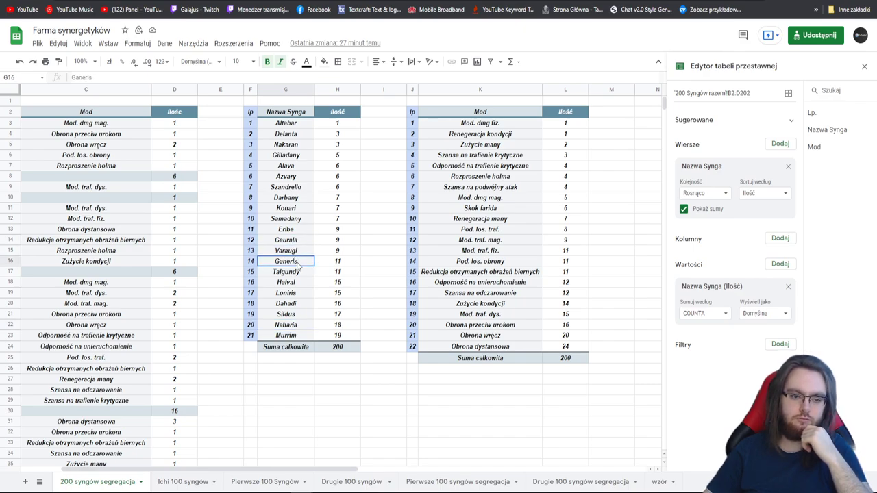
left_click(299, 274)
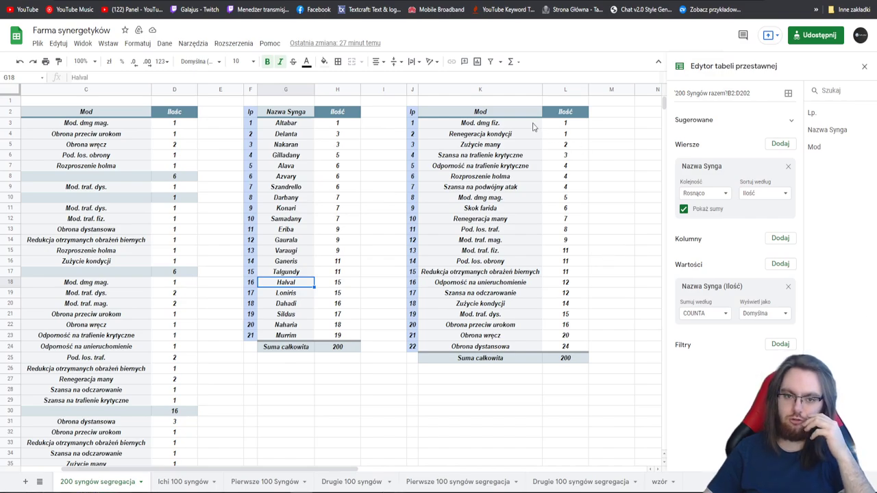
- Compare the Mod. dmg fiz. count with the grand total of the modifier ranking
left_click(510, 126)
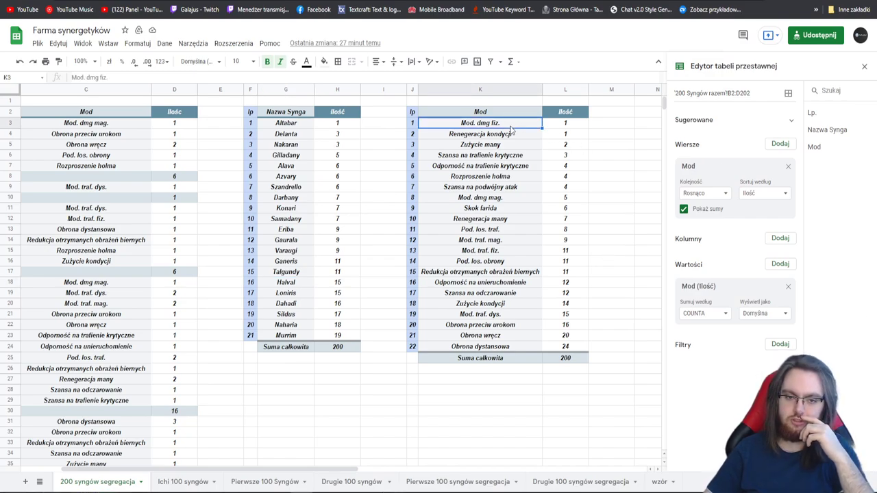
left_click(565, 127)
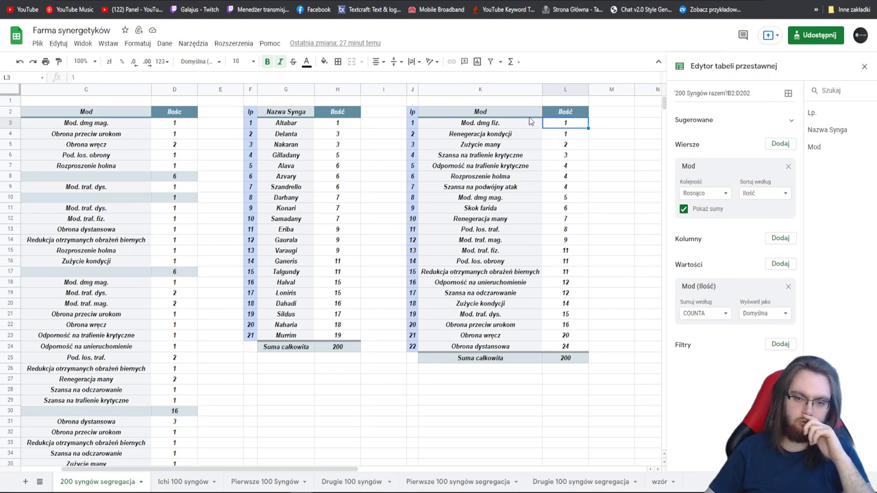
left_click(531, 122)
left_click(581, 128)
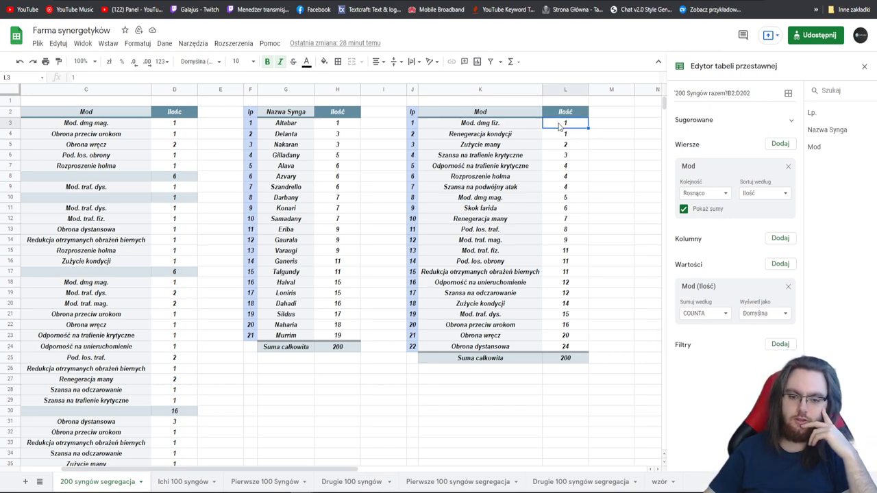
left_click(569, 359)
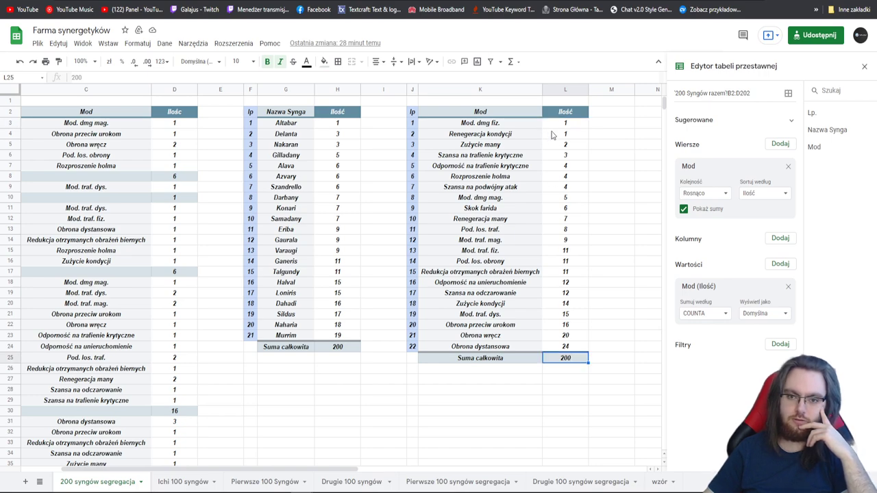
left_click(566, 124)
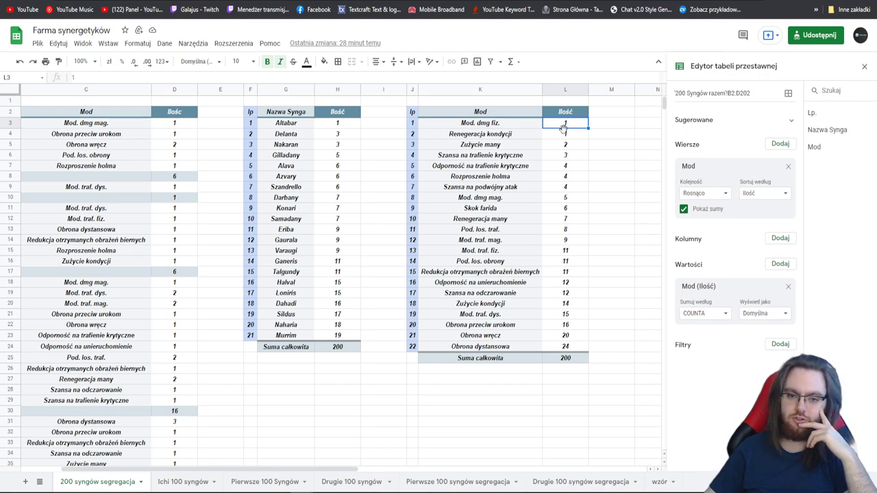
- Examine the Szansa na podwójny atak count and the Odporność na unieruchomienie and Szansa na odczarowanie modifiers
left_click(575, 189)
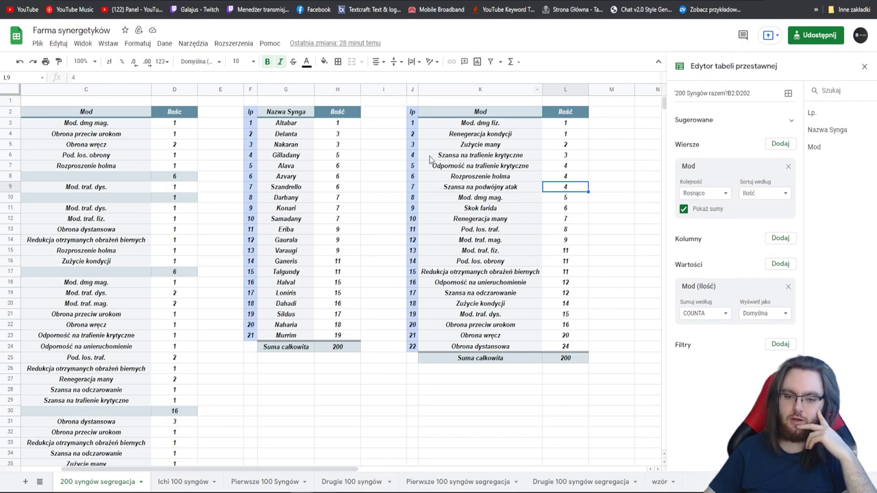
left_click(478, 282)
left_click(488, 294)
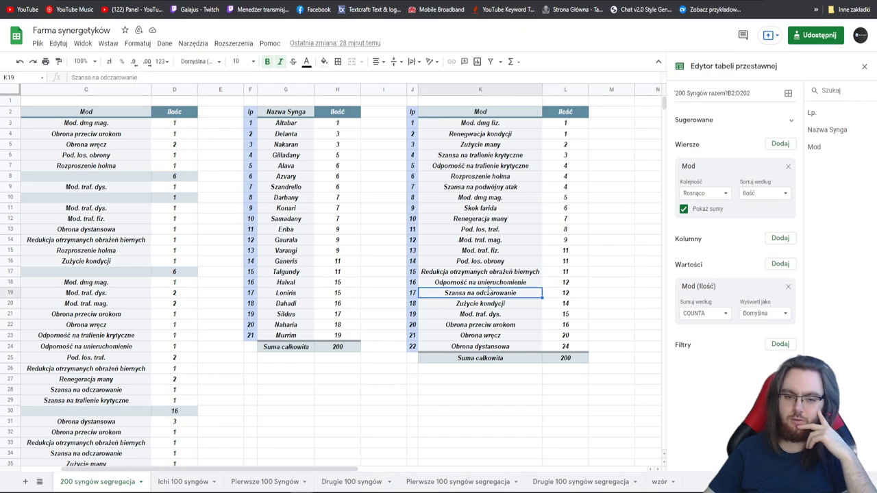
left_click(491, 287)
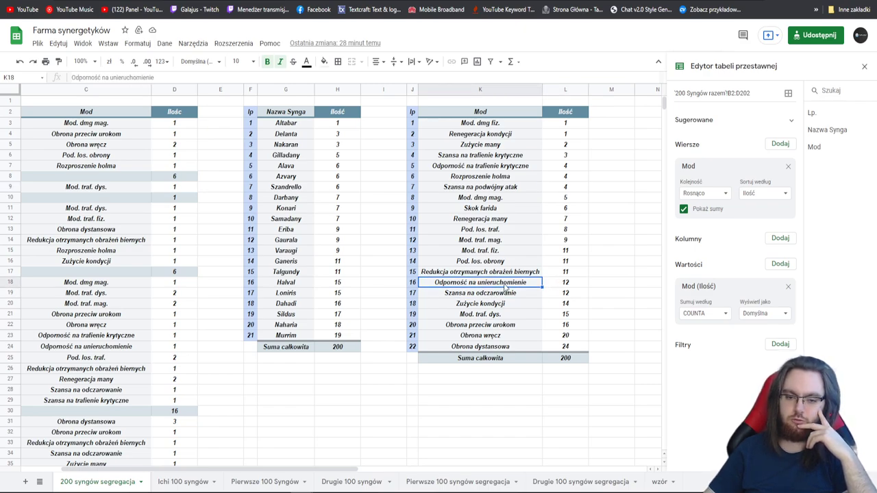
left_click(501, 296)
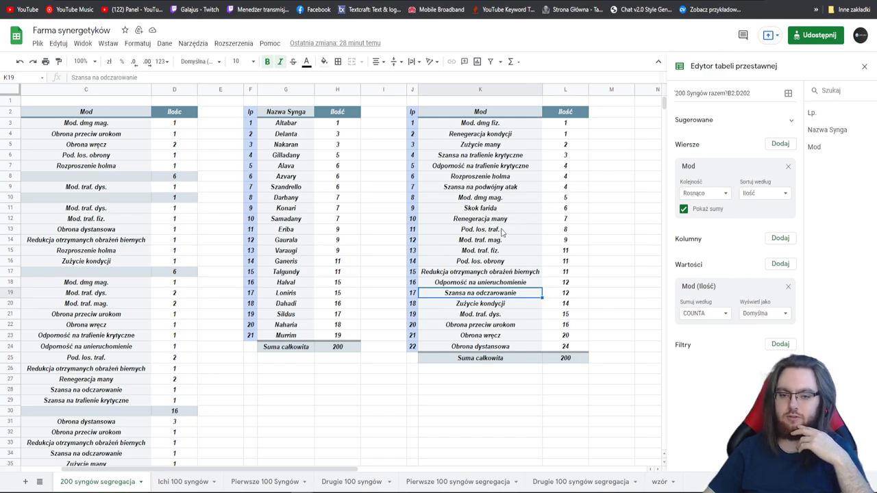
- Check the modifier grand total and compare the counts of Odporność na trafienie krytyczne and Szansa na podwójny atak
left_click(569, 358)
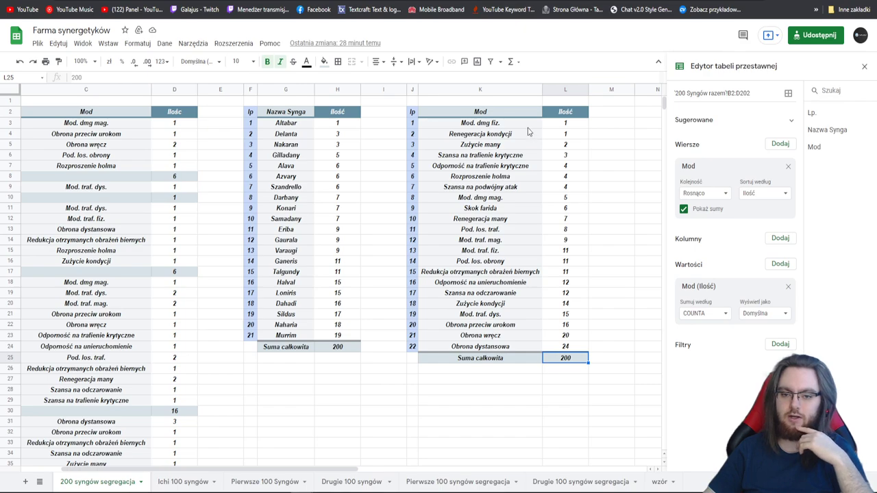
left_click(507, 191)
left_click(521, 169)
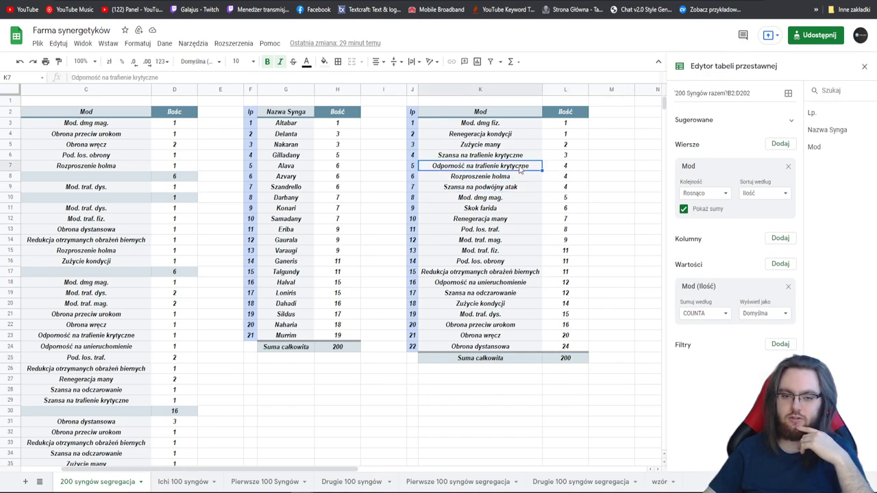
left_click(566, 170)
left_click(567, 189)
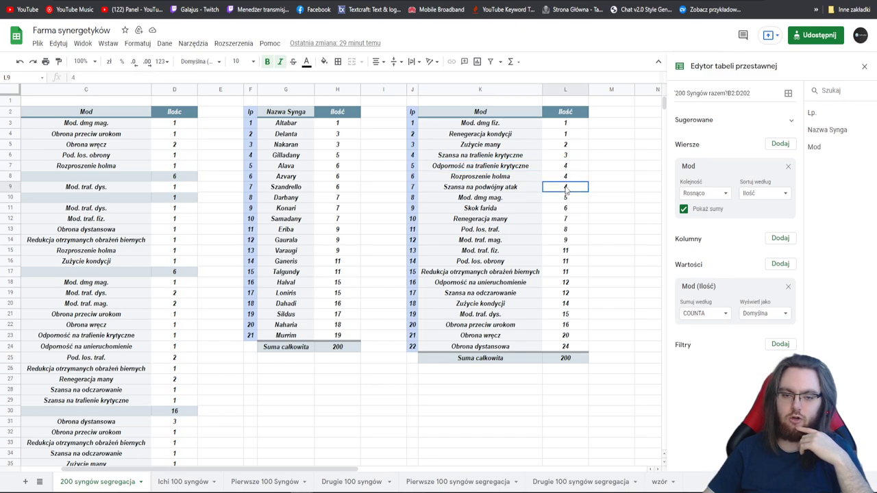
left_click(566, 171)
left_click(560, 190)
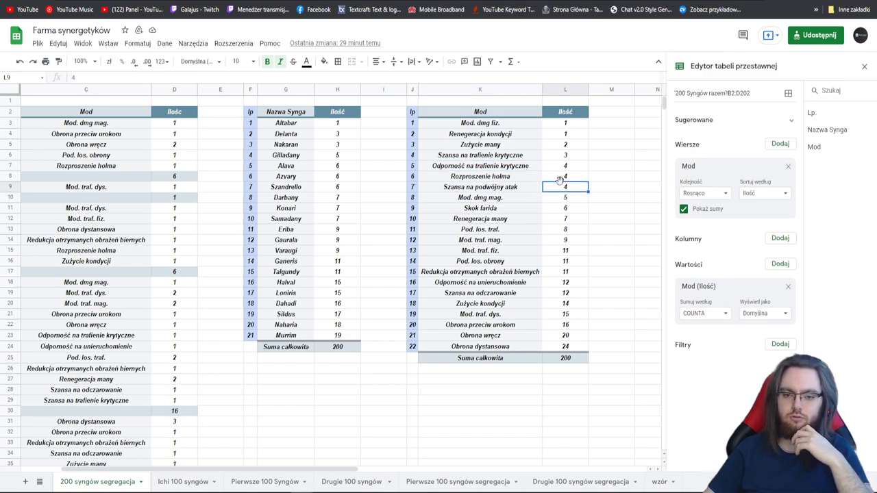
left_click(554, 167)
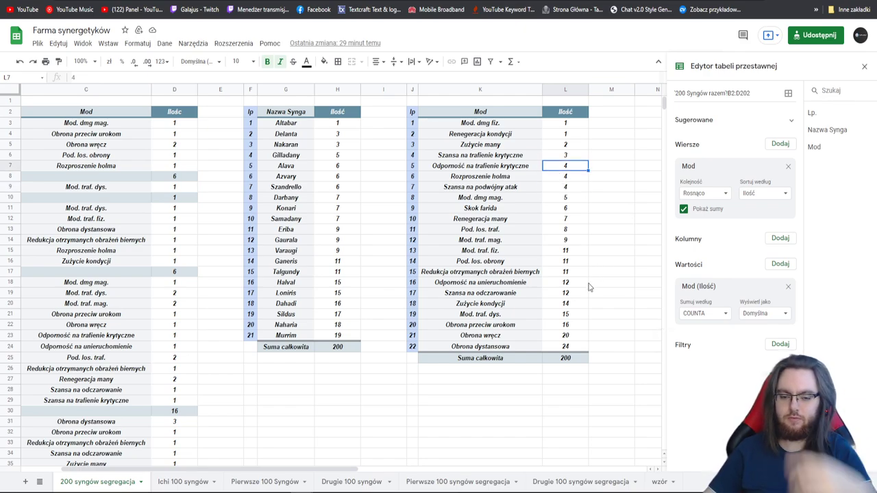
- Find and open the Kalkulator app over the spreadsheet
key("super")
type("kalk")
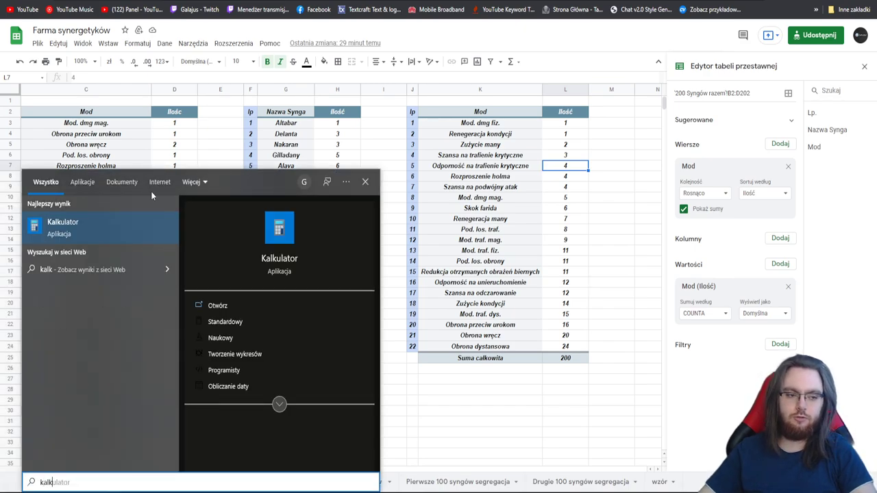
left_click(63, 224)
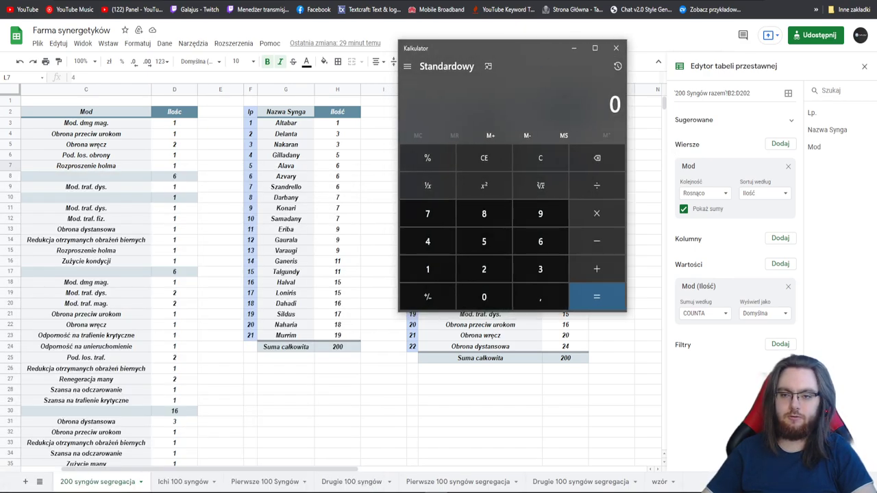
left_click(550, 46)
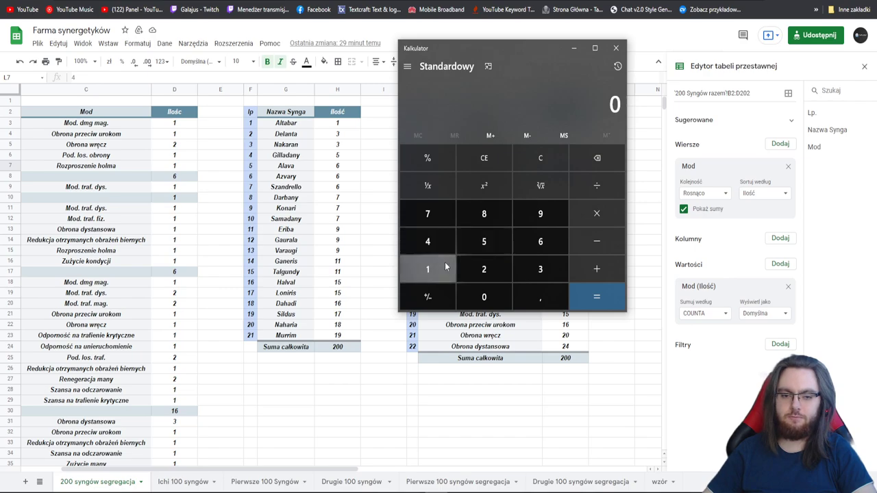
- Calculate 4 ÷ 200 × 100 in the calculator and move its window clear of the modifier ranking
left_click(428, 242)
left_click(597, 185)
left_click(484, 269)
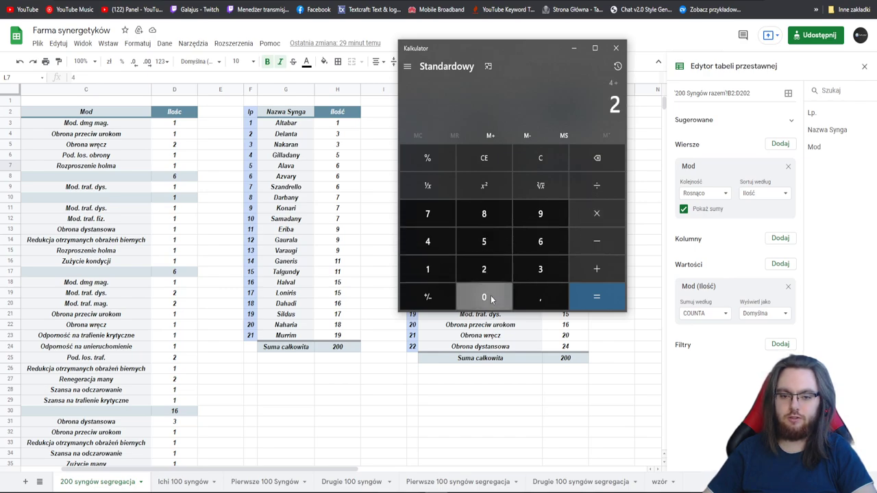
left_click(484, 297)
left_click(484, 297)
left_click(597, 296)
left_click(597, 213)
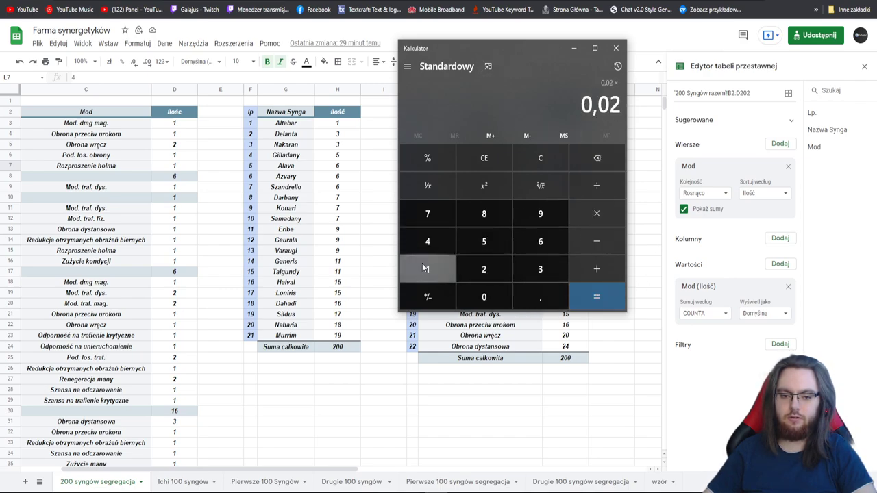
left_click(427, 269)
left_click(484, 297)
left_click(484, 296)
left_click(597, 296)
left_click_drag(472, 51, 202, 56)
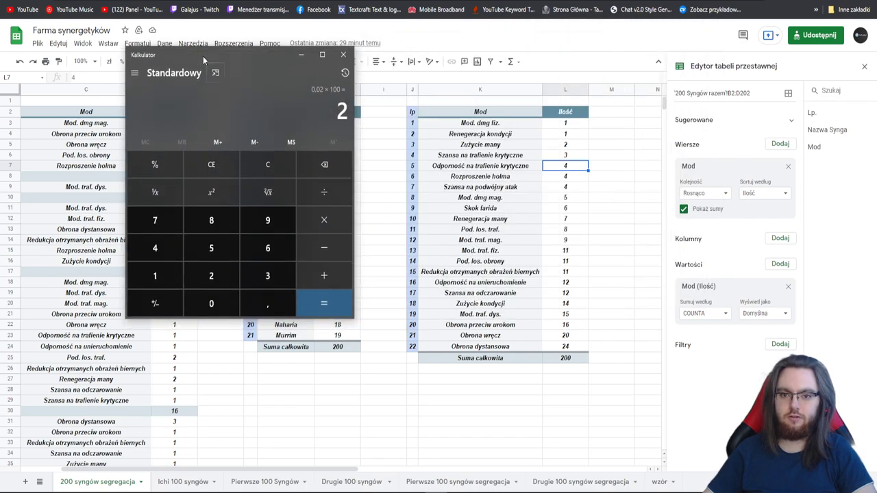
- Check the Szansa na trafienie krytyczne count in the modifier ranking and close the calculator and the pivot table editor
left_click(568, 156)
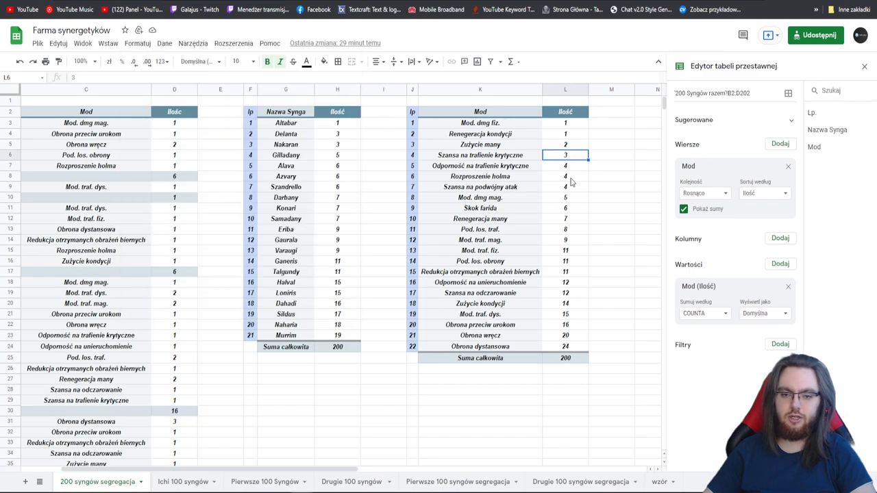
left_click(566, 187)
left_click(496, 169)
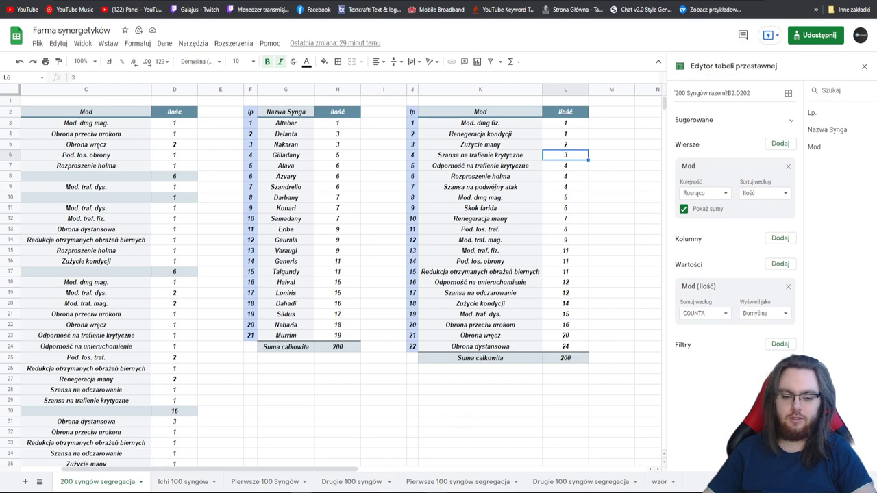
left_click(301, 492)
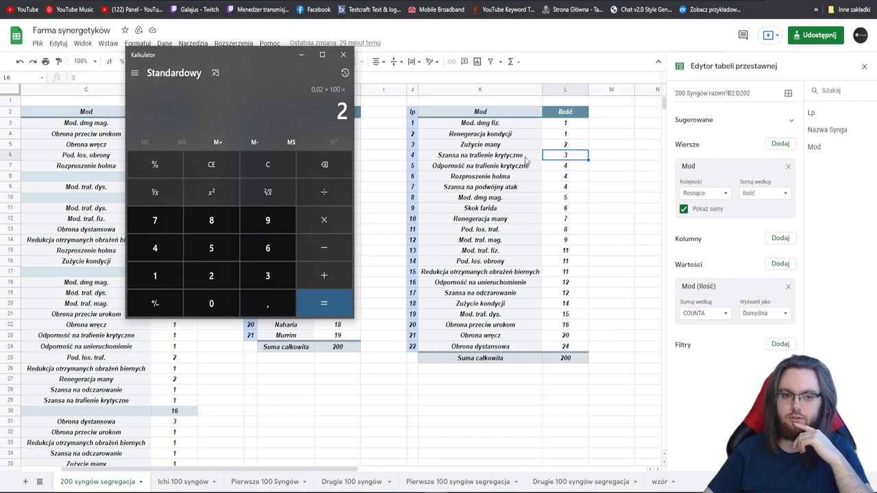
left_click(343, 54)
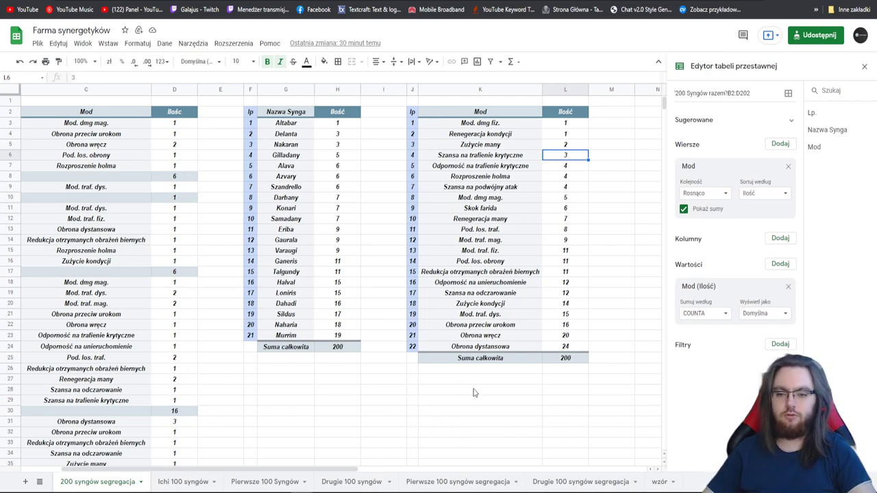
left_click(865, 68)
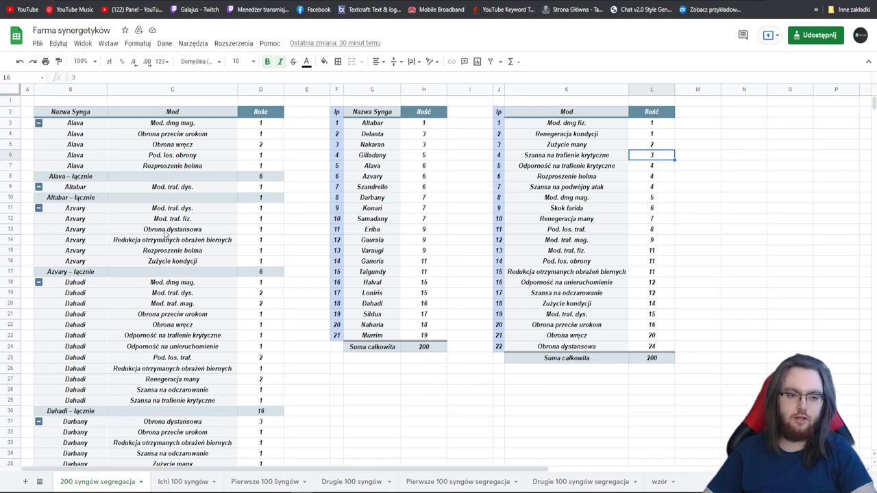
- Collapse every synergetic group from Alava to Varaugi in the Nazwa Synga and Mod pivot table, and close the pivot table editor
left_click(39, 123)
left_click(39, 134)
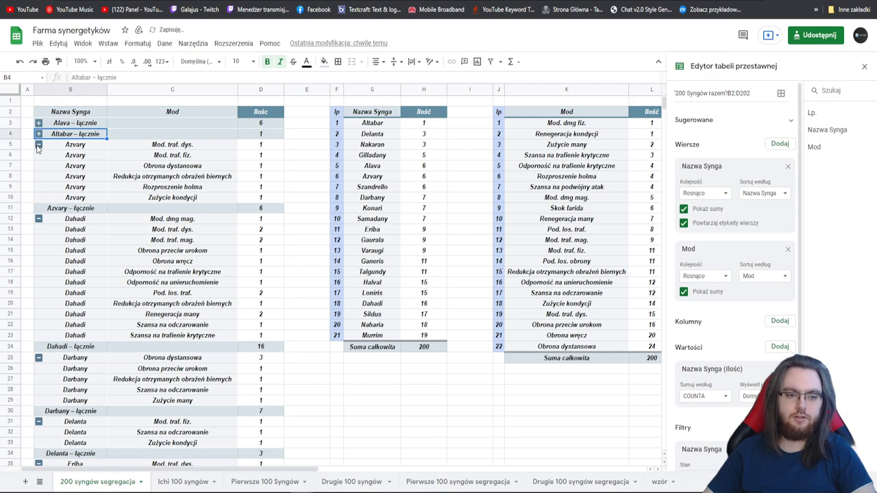
left_click(38, 146)
left_click(39, 156)
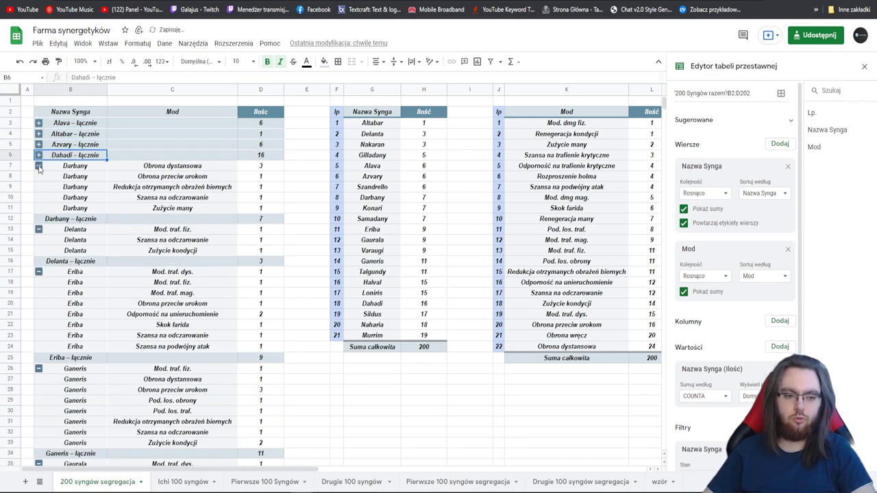
left_click(39, 168)
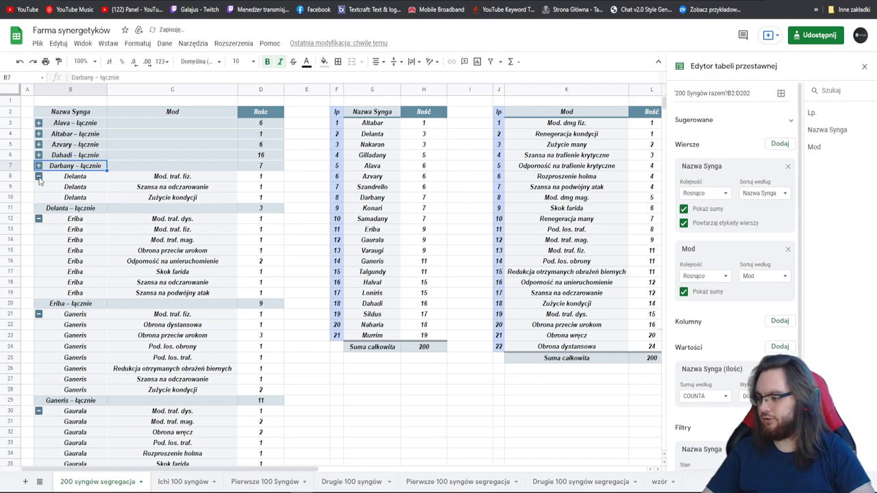
left_click(39, 177)
left_click(39, 188)
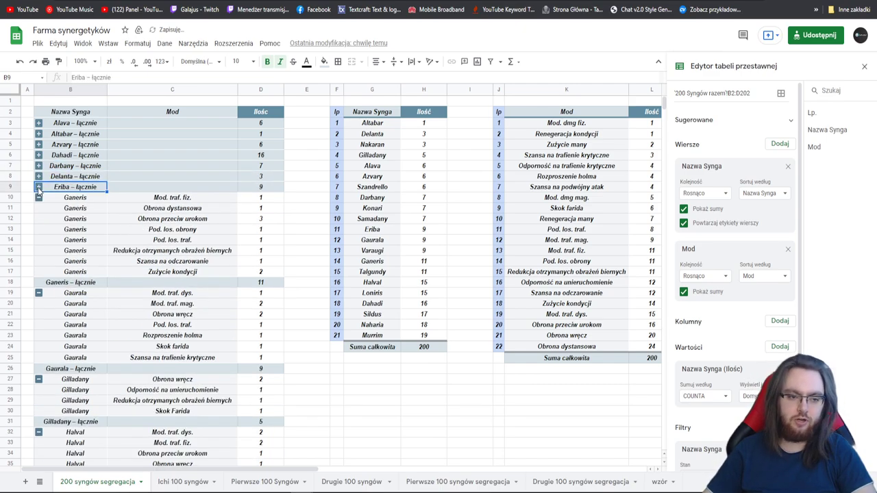
left_click(39, 198)
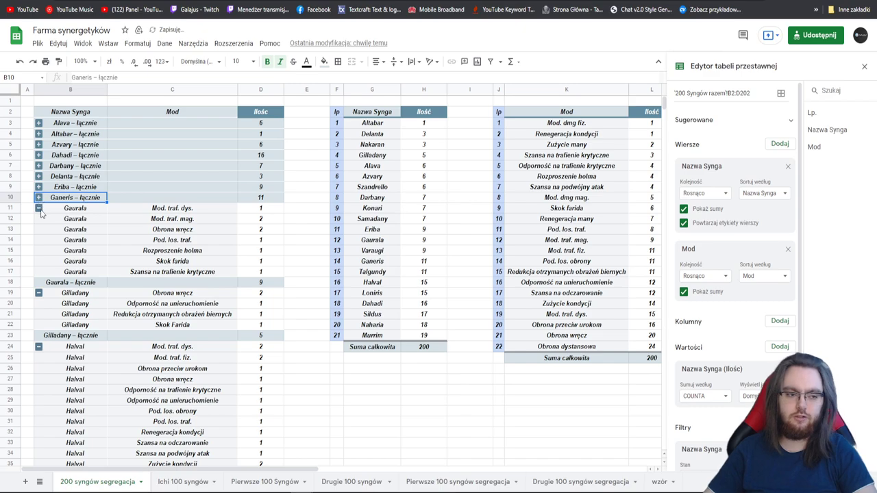
left_click(39, 208)
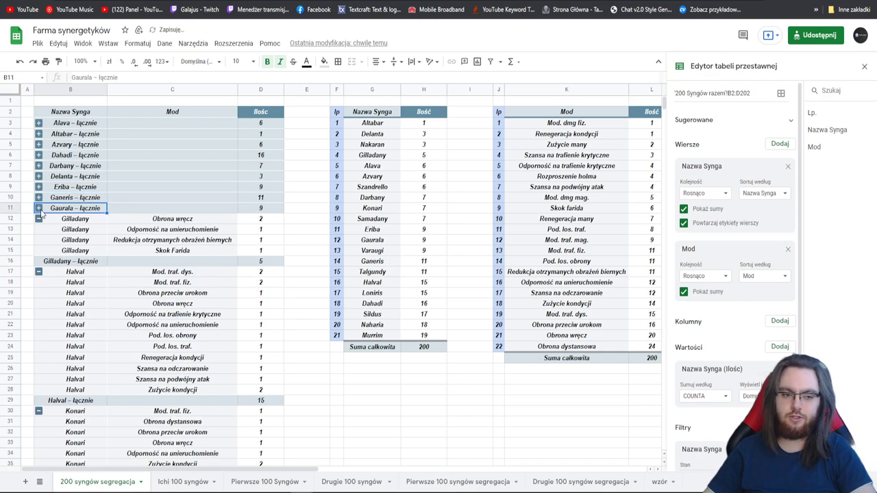
left_click(39, 220)
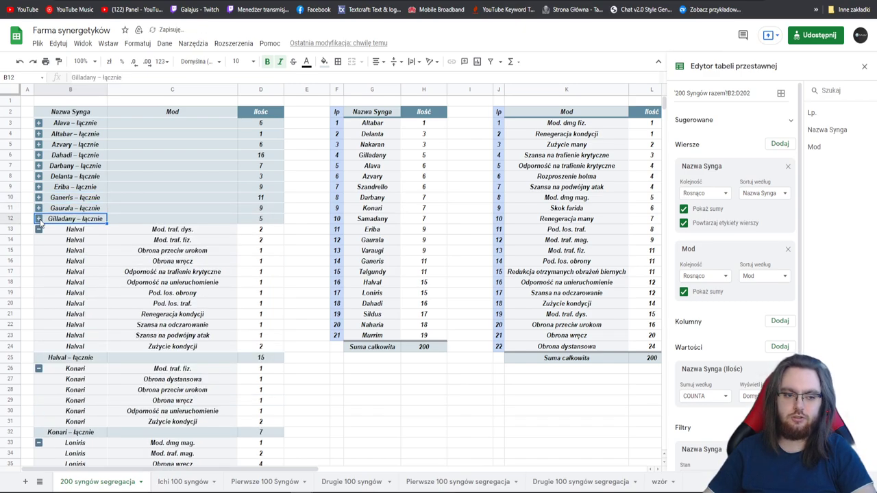
left_click(39, 230)
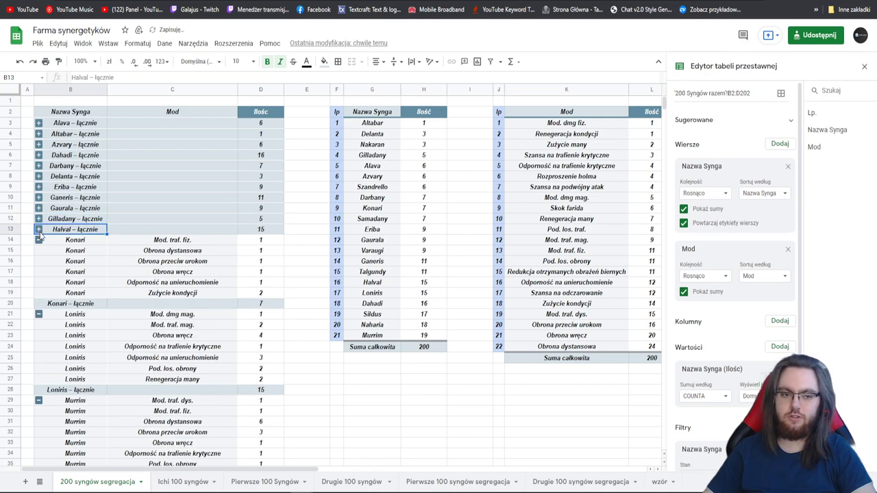
scroll(39, 235, "down", 5)
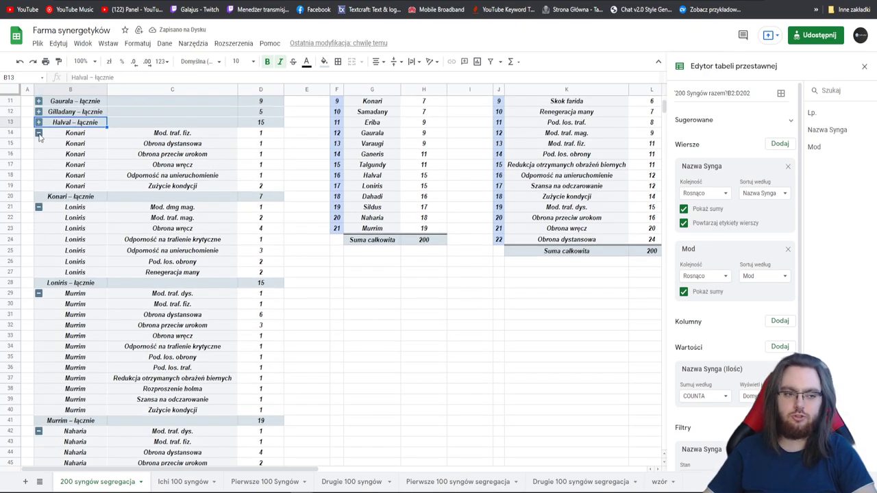
left_click(39, 133)
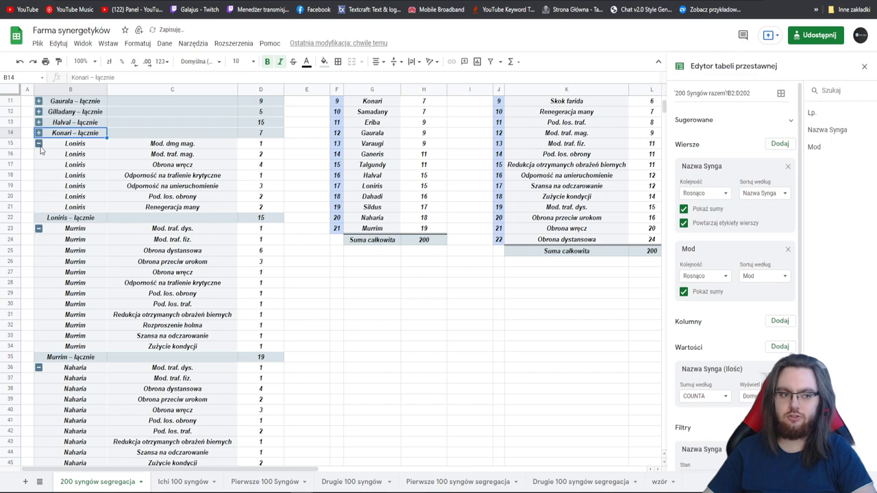
left_click(39, 144)
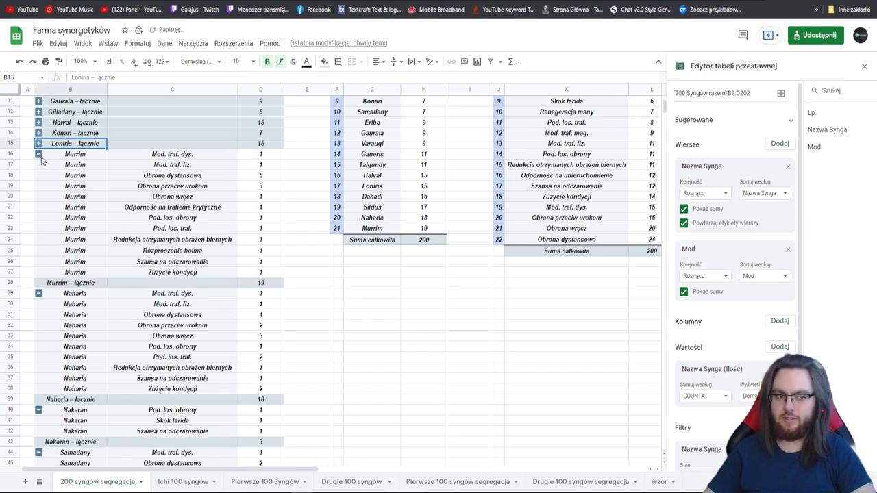
left_click(39, 154)
left_click(39, 165)
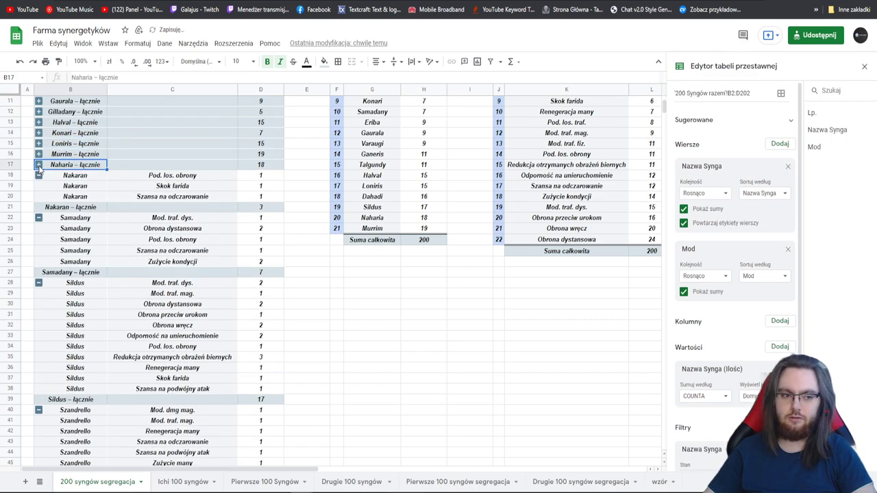
left_click(39, 175)
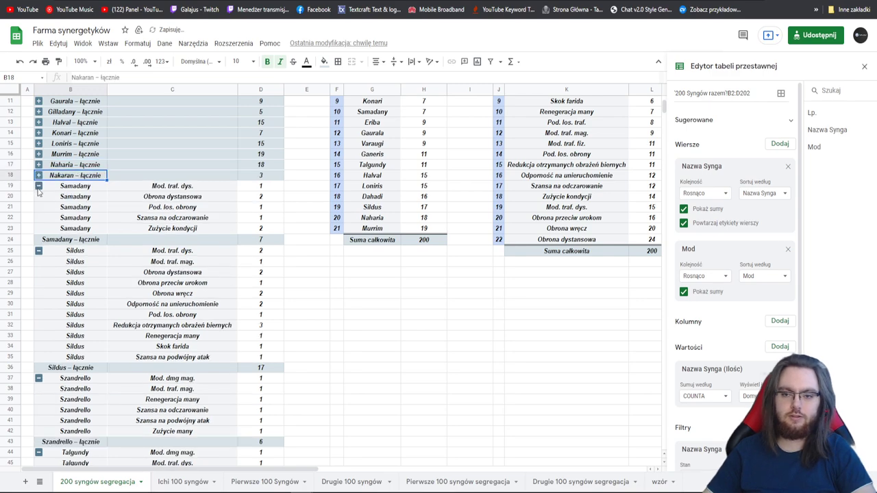
left_click(39, 187)
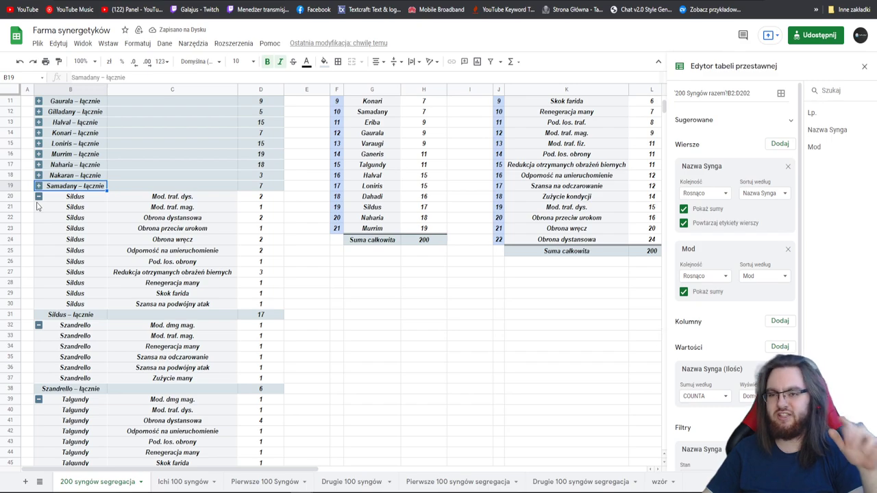
left_click(39, 197)
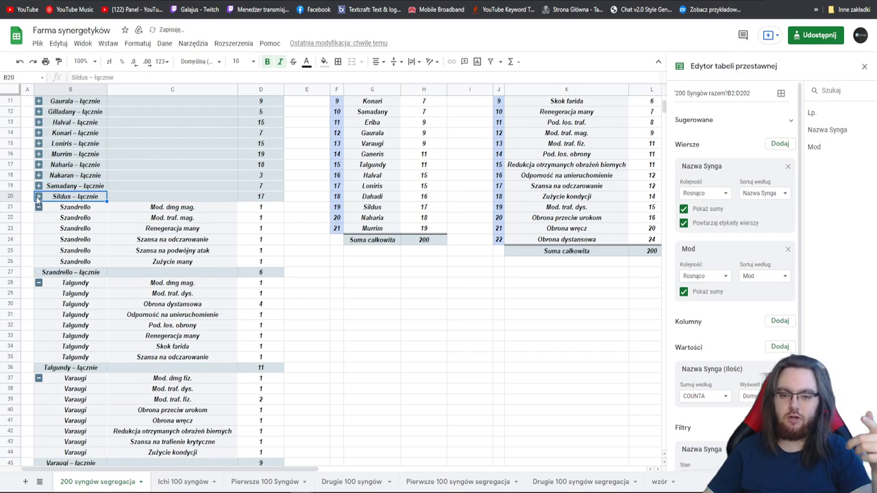
left_click(38, 206)
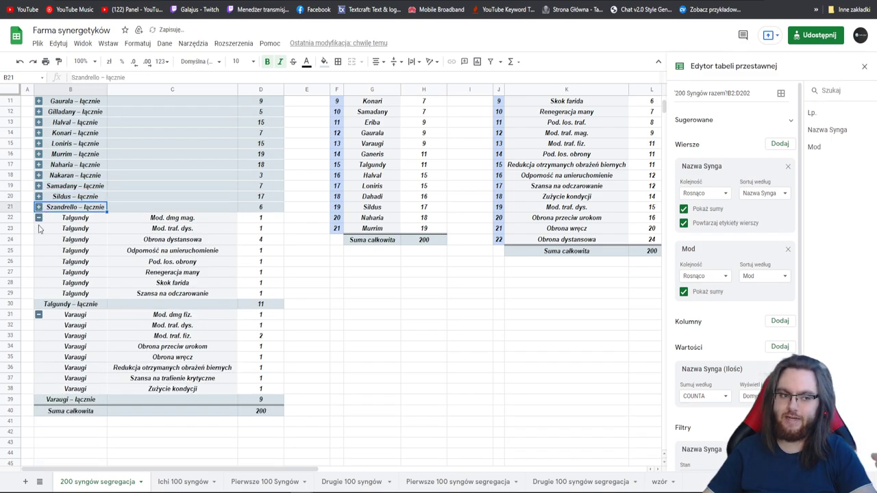
left_click(39, 218)
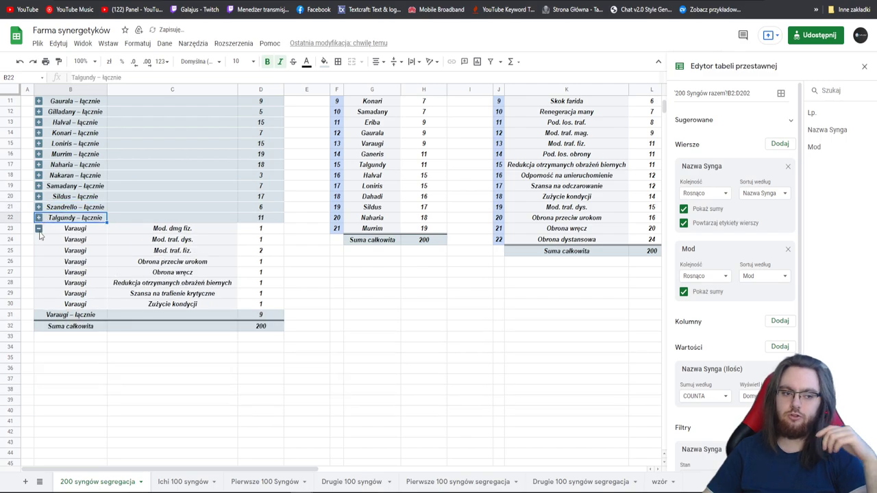
left_click(39, 230)
scroll(643, 319, "up", 3)
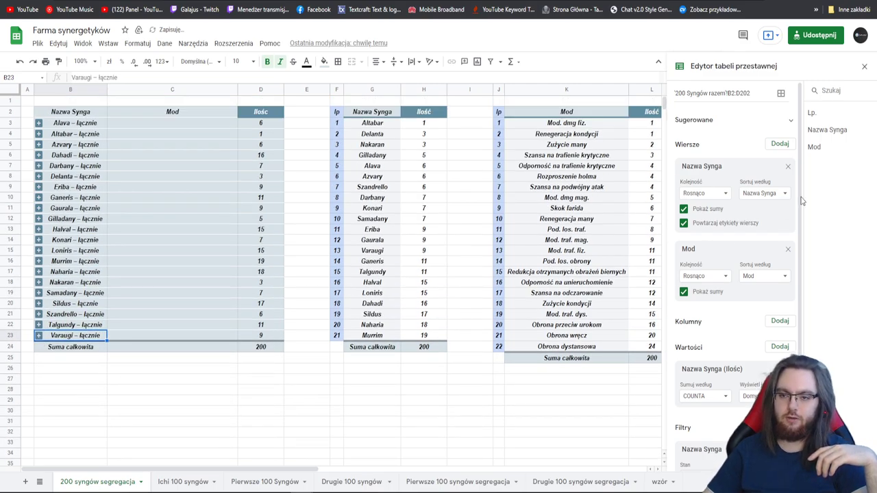
left_click(864, 66)
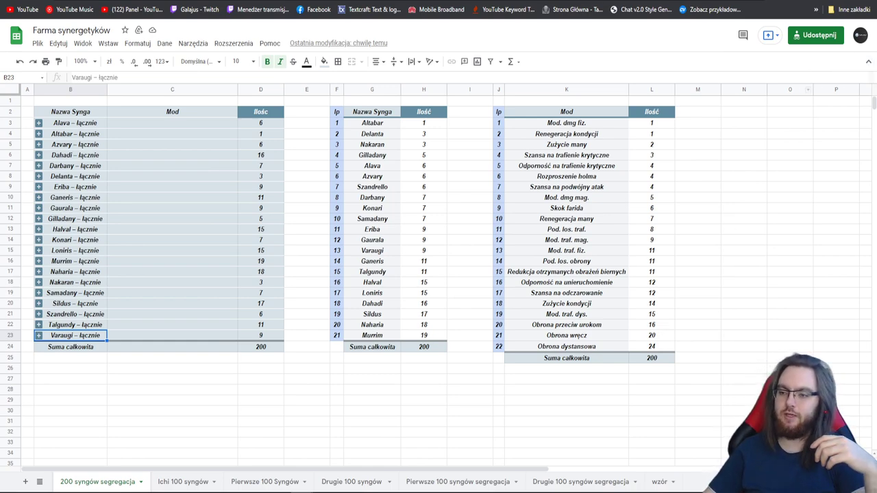
- Examine the modifier ranking, including the Obrona wręcz and Odporność na unieruchomienie rows, and close the pivot table editor
left_click(699, 264)
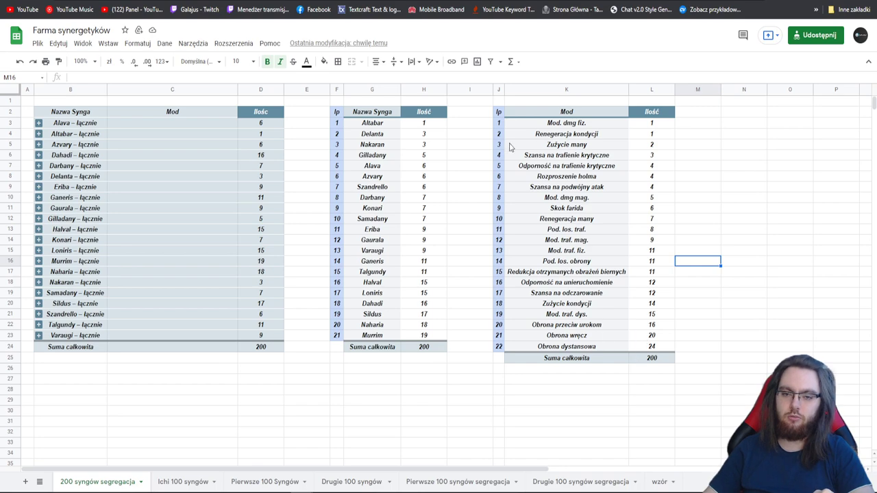
left_click_drag(485, 104, 681, 377)
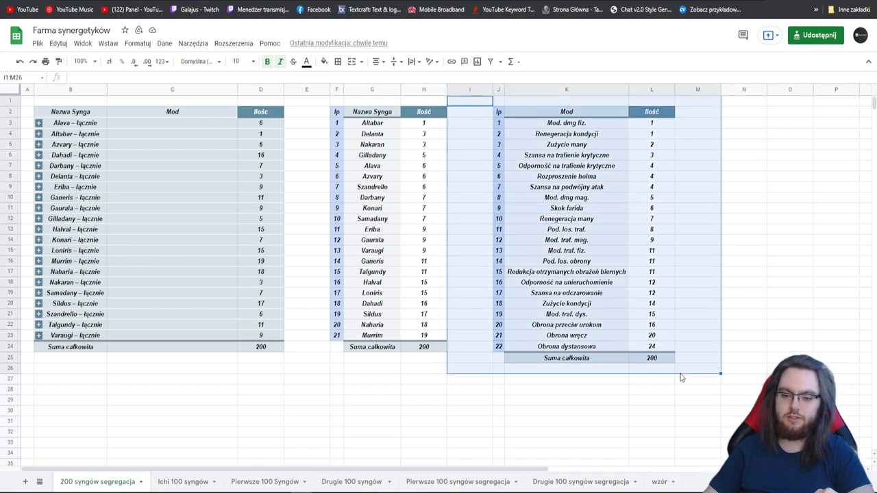
left_click(697, 360)
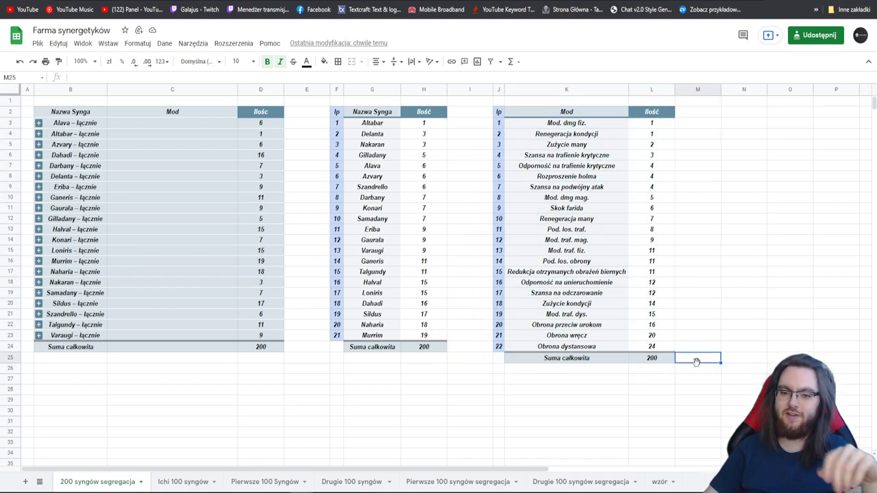
left_click(579, 336)
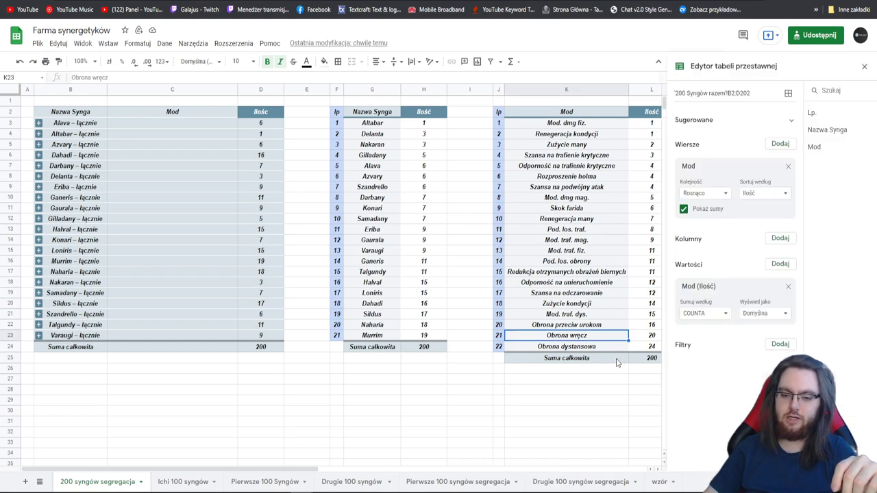
left_click(585, 285)
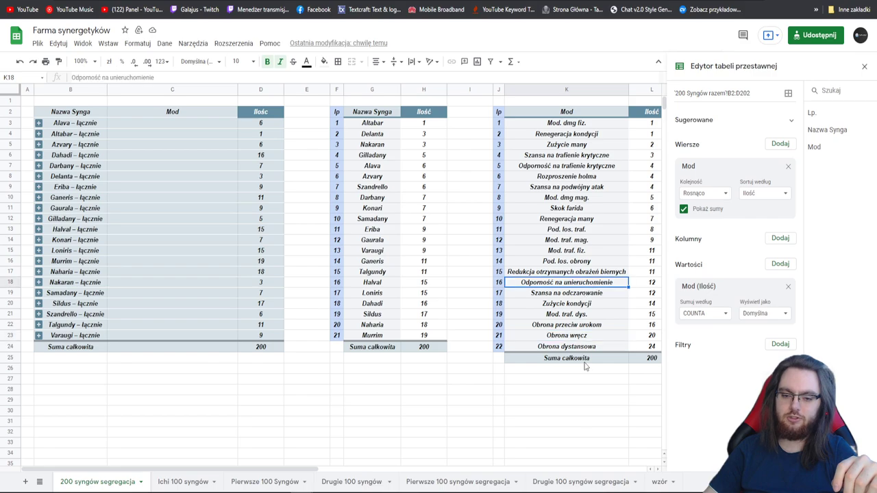
left_click(865, 66)
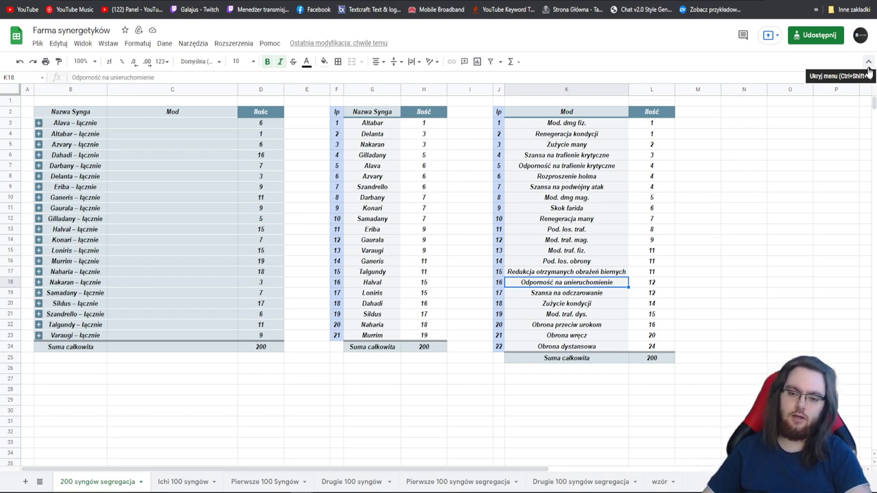
- Review the modifier ranking, the empty range M2:M25 beside it, and the synergetic names from Altabar to Murrim
left_click(684, 123)
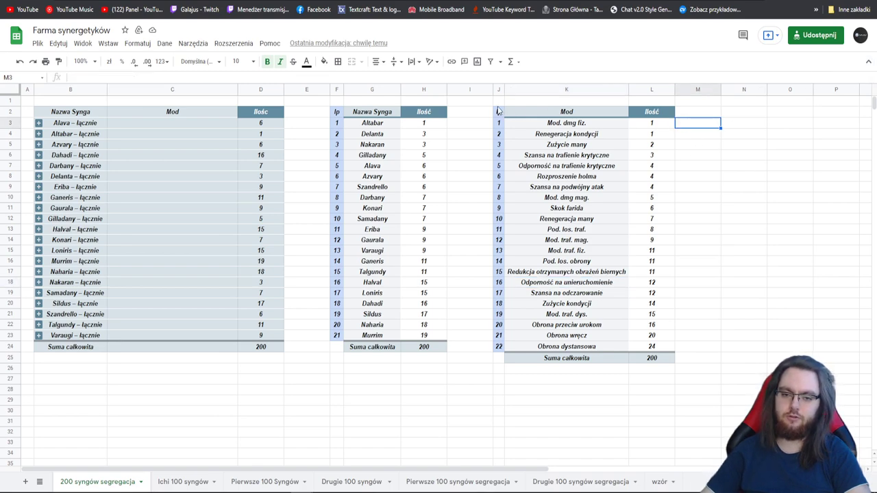
left_click_drag(488, 103, 675, 373)
left_click(765, 157)
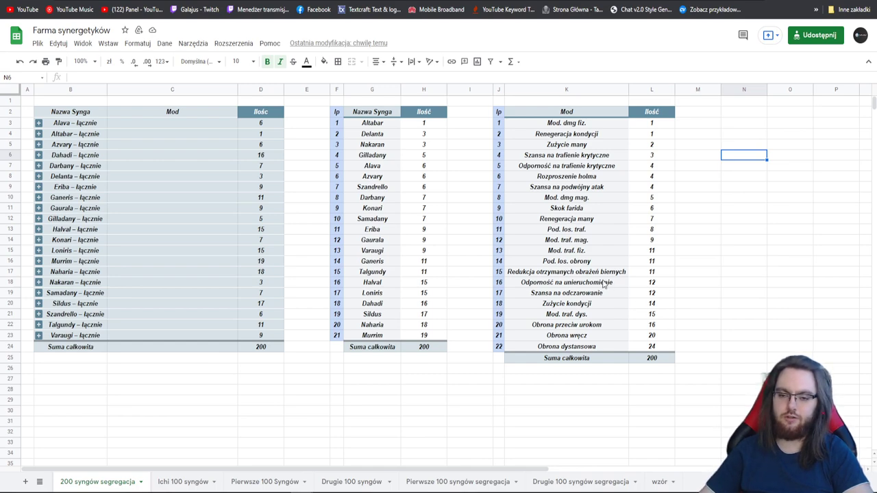
left_click_drag(711, 112, 713, 197)
left_click_drag(722, 272, 704, 360)
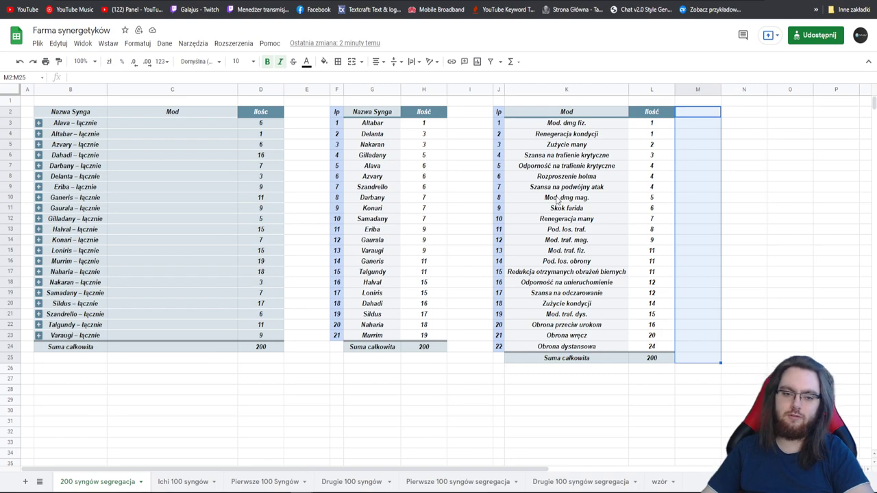
left_click(730, 192)
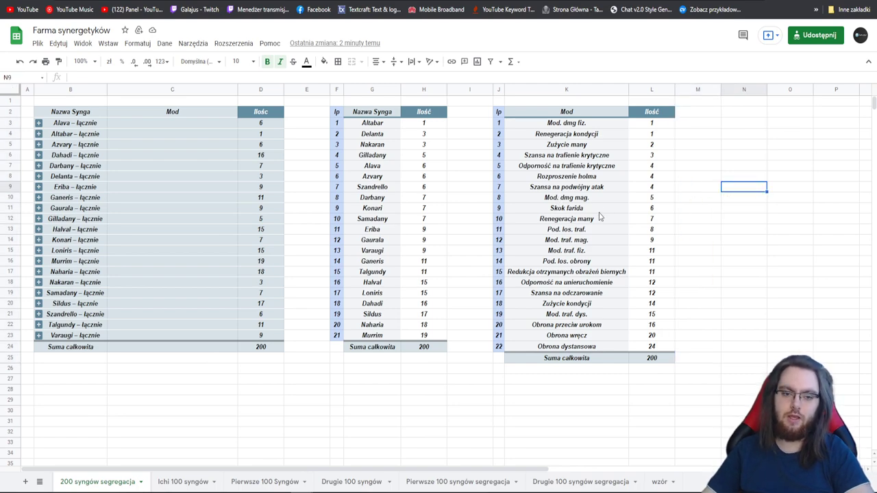
left_click_drag(376, 126, 373, 337)
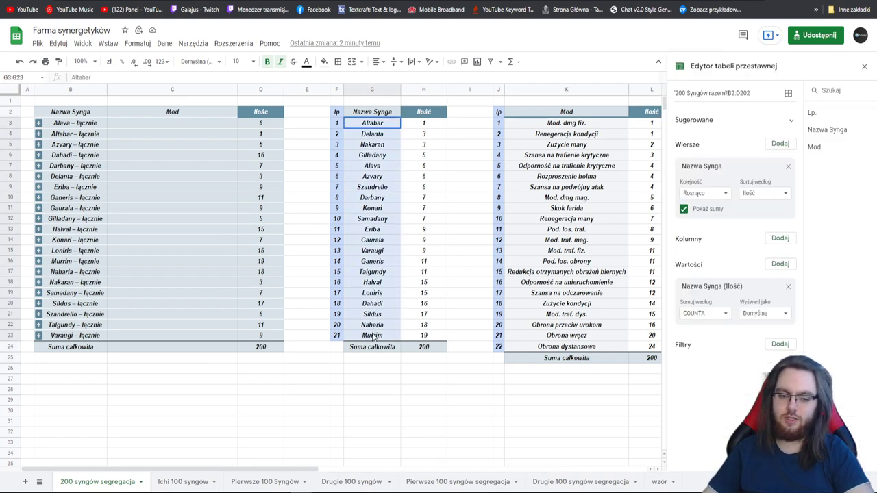
left_click(466, 231)
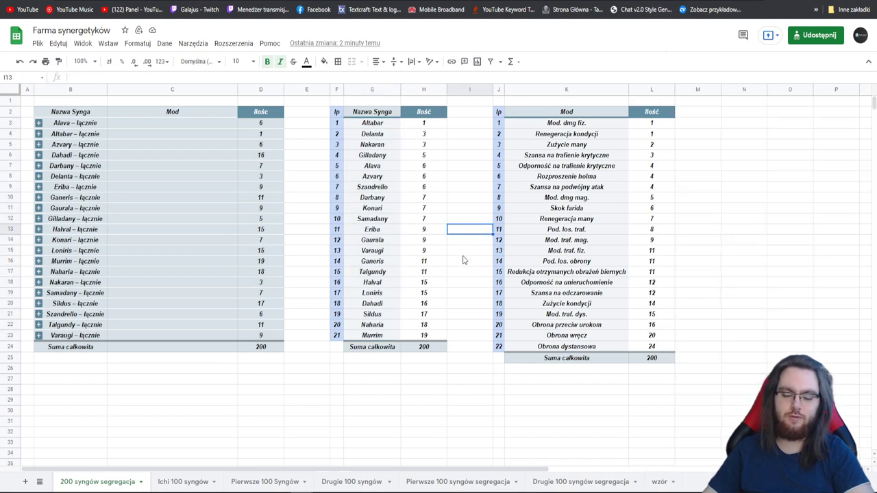